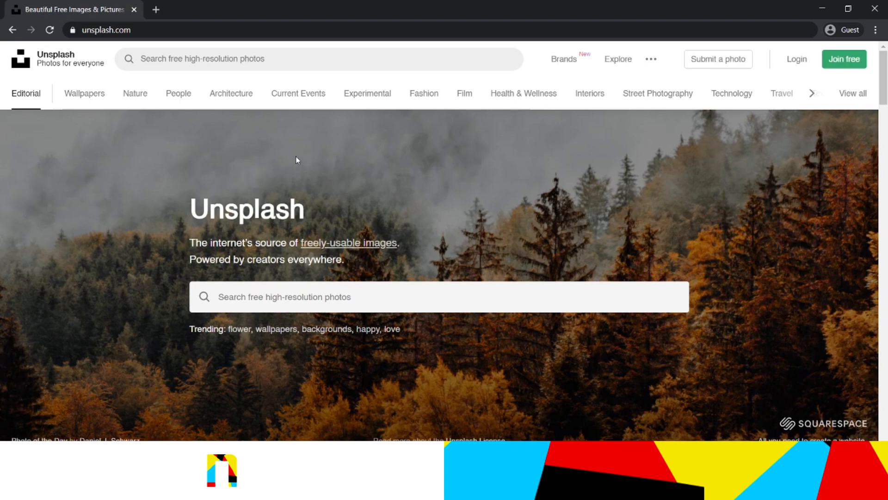
Browse the Nature category on Unsplash and open the snow-covered mountain photo with a pink sky
{"action": "left_click", "coordinate": [136, 94]}
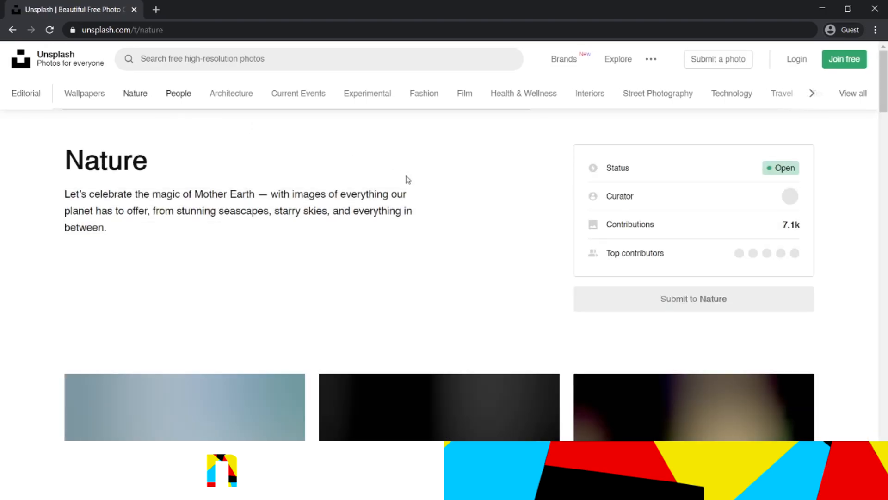
{"action": "scroll", "coordinate": [486, 181], "scroll_direction": "down", "scroll_amount": 5}
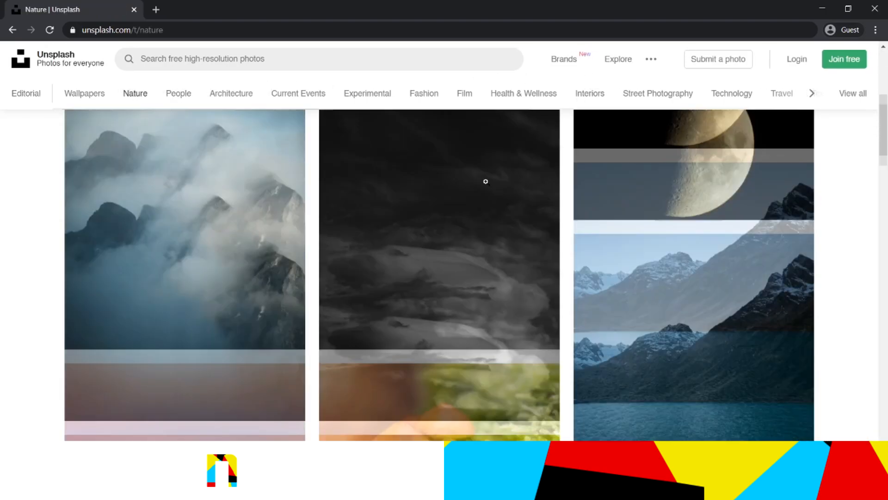
{"action": "scroll", "coordinate": [485, 181], "scroll_direction": "down", "scroll_amount": 20}
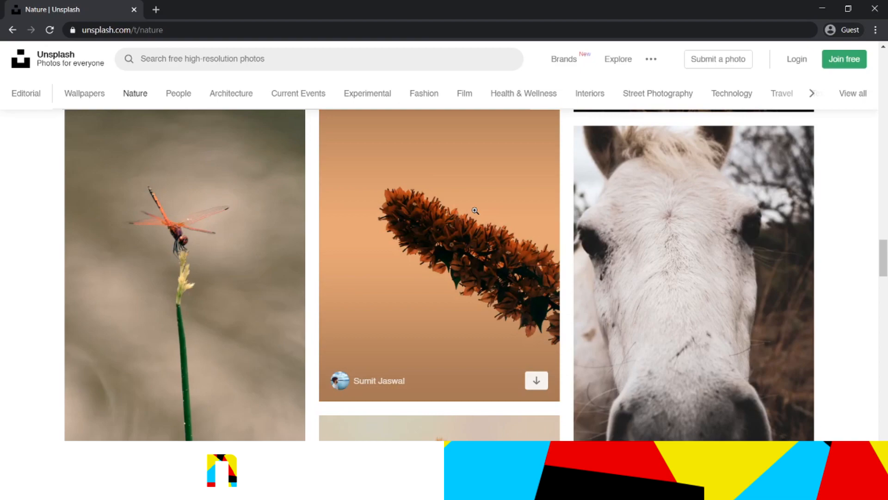
{"action": "scroll", "coordinate": [475, 210], "scroll_direction": "down", "scroll_amount": 10}
{"action": "left_click", "coordinate": [467, 216]}
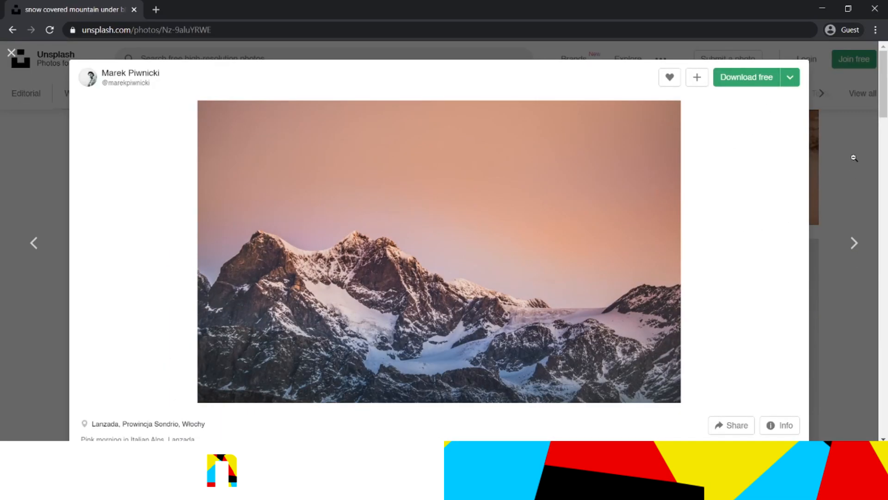
{"action": "left_click", "coordinate": [854, 158]}
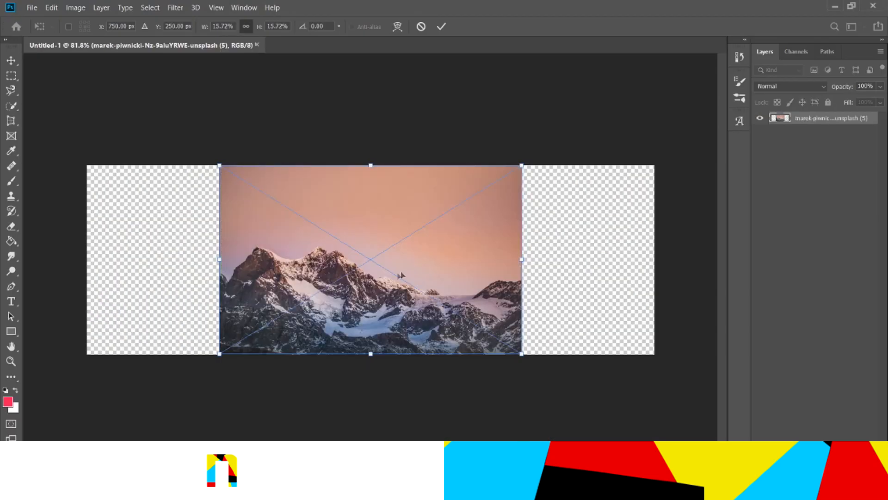
Scale the placed mountain photo sideways so it spans the full canvas width, and commit the placement
{"action": "left_click_drag", "start_coordinate": [523, 257], "coordinate": [653, 259]}
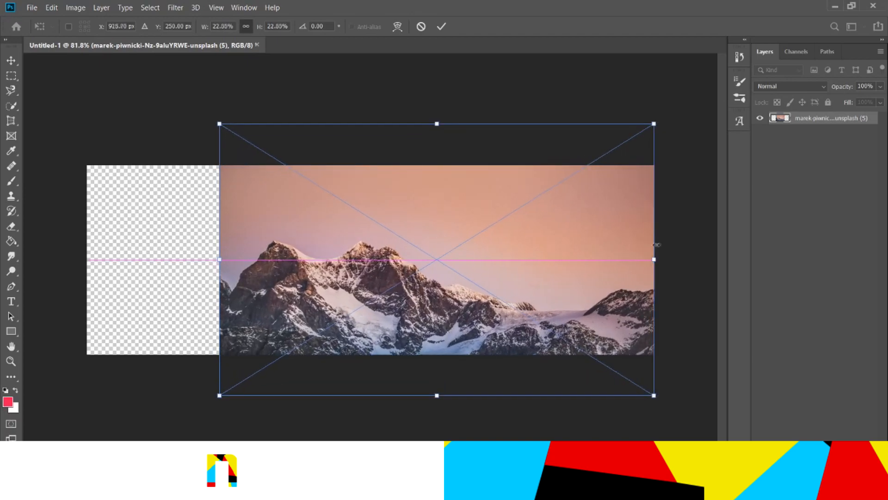
{"action": "left_click_drag", "start_coordinate": [217, 259], "coordinate": [86, 260]}
{"action": "key", "text": "Return"}
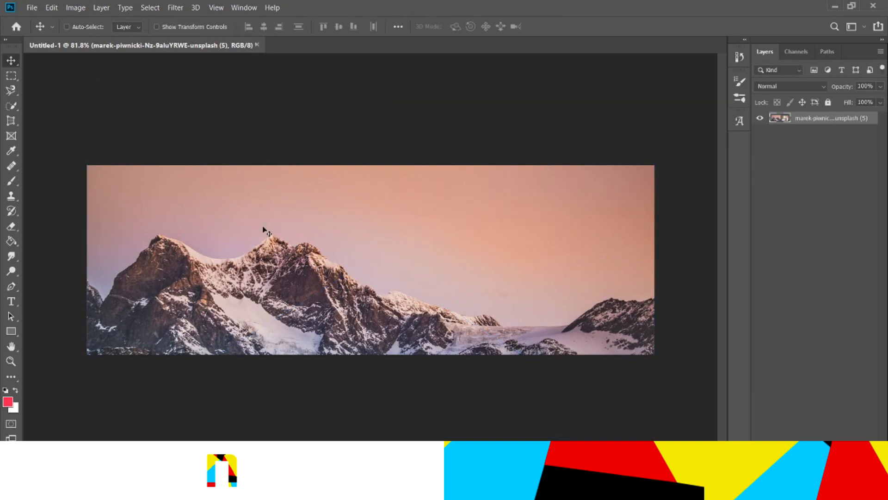
Reposition the mountain photo vertically within the canvas and rename its layer bg
{"action": "left_click_drag", "start_coordinate": [262, 226], "coordinate": [253, 256]}
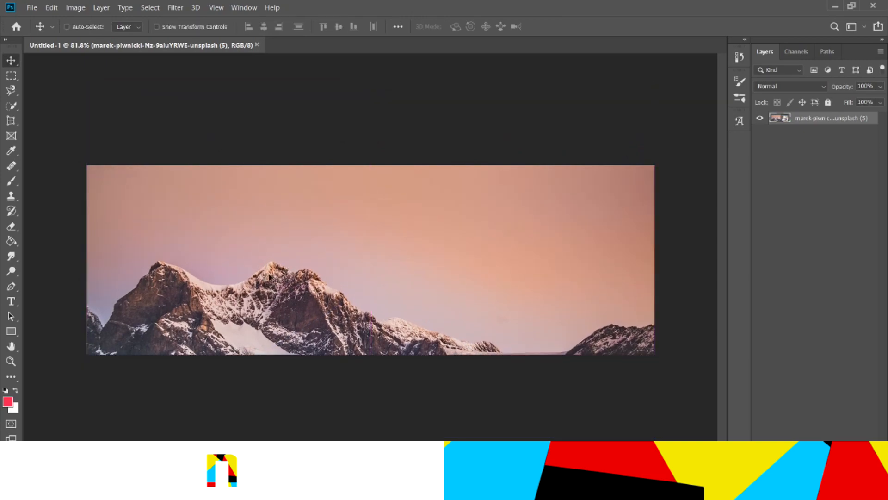
{"action": "left_click_drag", "start_coordinate": [277, 282], "coordinate": [279, 283]}
{"action": "double_click", "coordinate": [807, 121]}
{"action": "type", "text": "bg"}
{"action": "key", "text": "Return"}
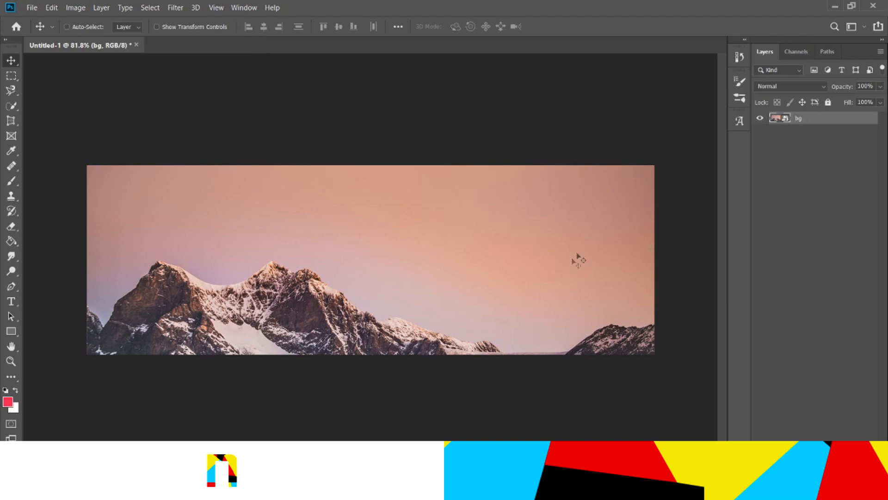
{"action": "left_click_drag", "start_coordinate": [535, 304], "coordinate": [530, 293]}
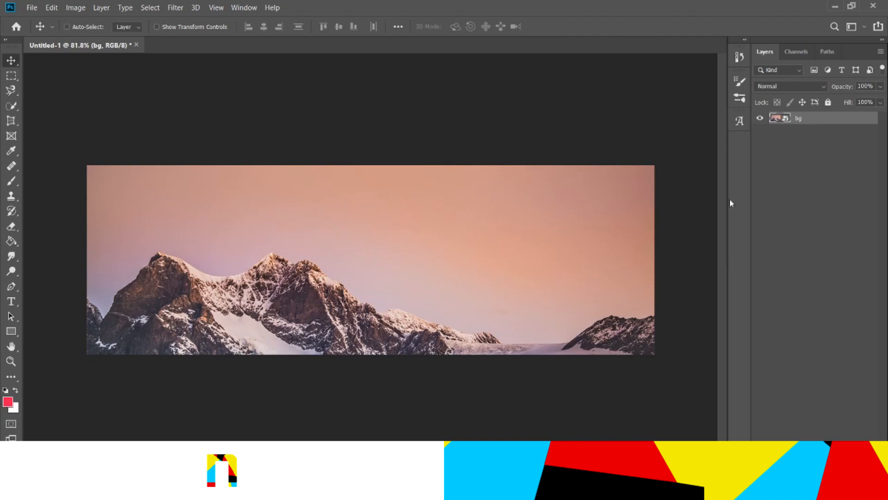
With the Type tool, write YOUR TEXT on two lines in the middle of the canvas
{"action": "left_click", "coordinate": [8, 302]}
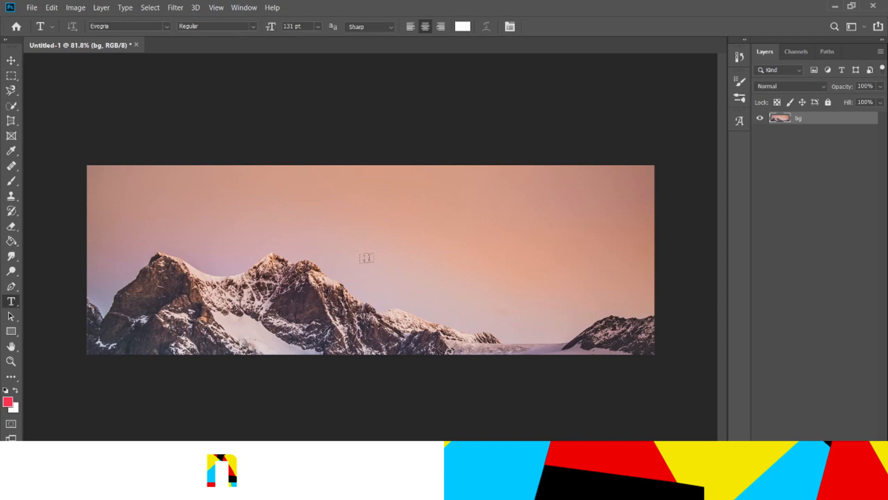
{"action": "left_click", "coordinate": [343, 267]}
{"action": "type", "text": "YOUR"}
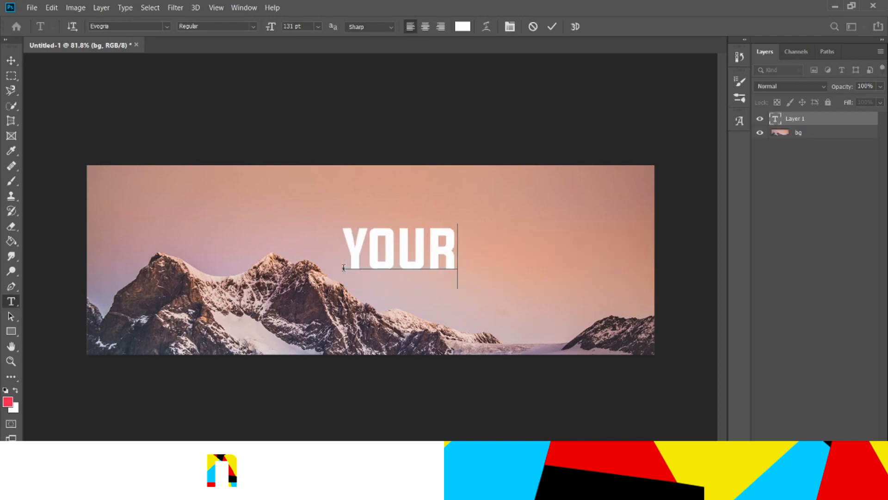
{"action": "key", "text": "Return"}
{"action": "type", "text": "TEXT"}
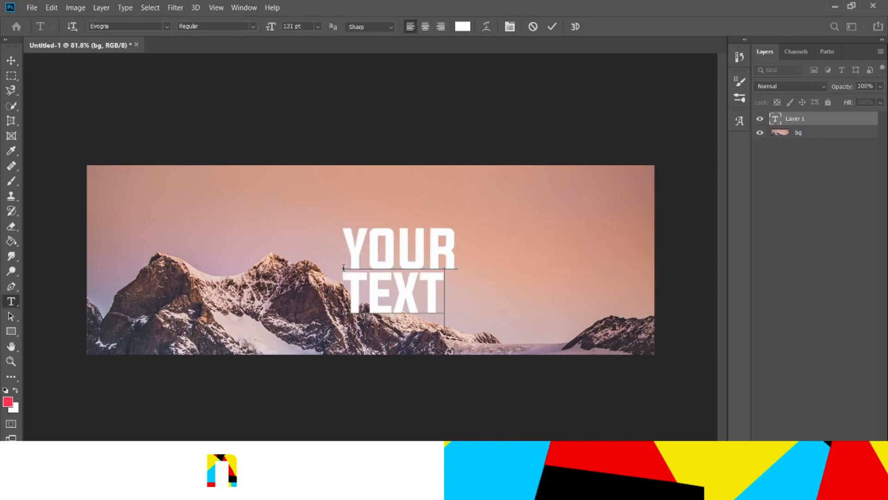
Center-align all the text and commit the text layer
{"action": "key", "text": "ctrl+a"}
{"action": "left_click", "coordinate": [425, 26]}
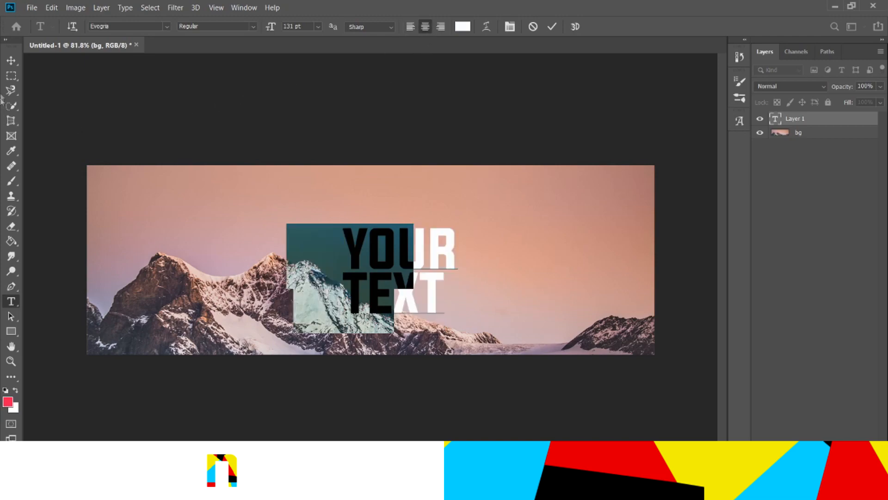
{"action": "key", "text": "ctrl+Return"}
Align the text layer to the horizontal and vertical centers of the canvas
{"action": "key", "text": "v"}
{"action": "key", "text": "ctrl+a"}
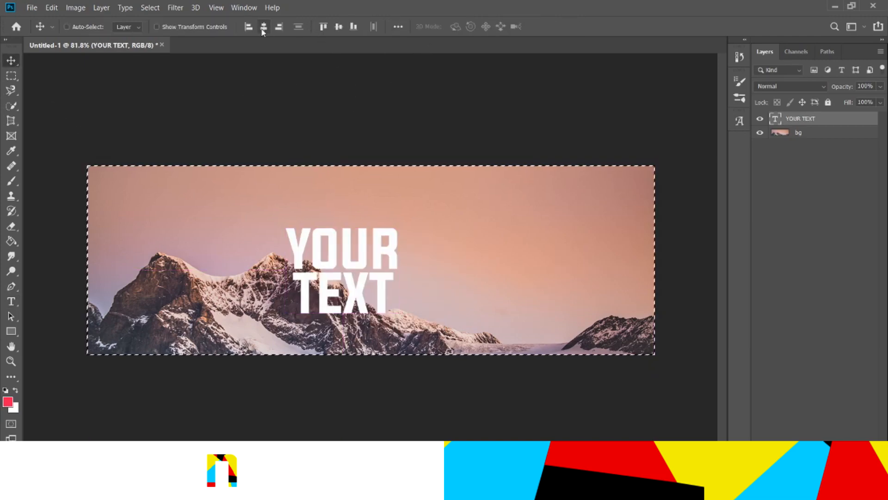
{"action": "left_click", "coordinate": [264, 26]}
{"action": "left_click", "coordinate": [339, 26]}
{"action": "key", "text": "ctrl+d"}
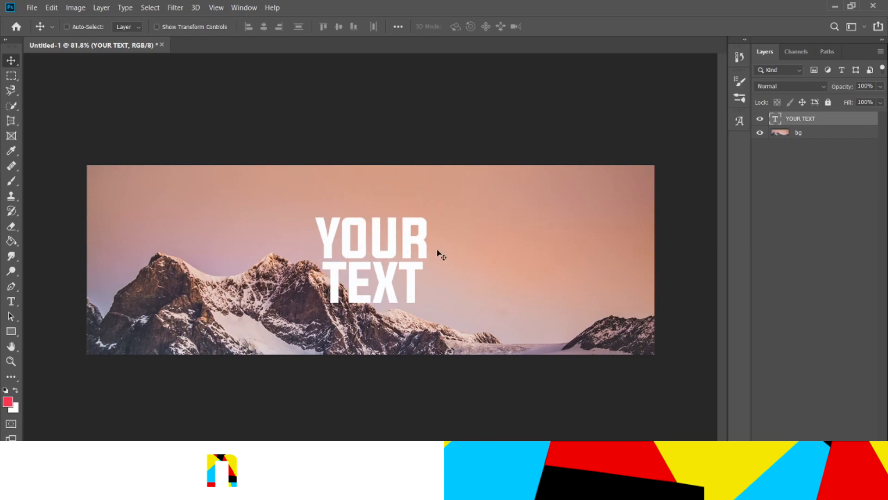
Duplicate the bg layer, place the copy above the text layer, and clip it to the text
{"action": "left_click", "coordinate": [815, 136]}
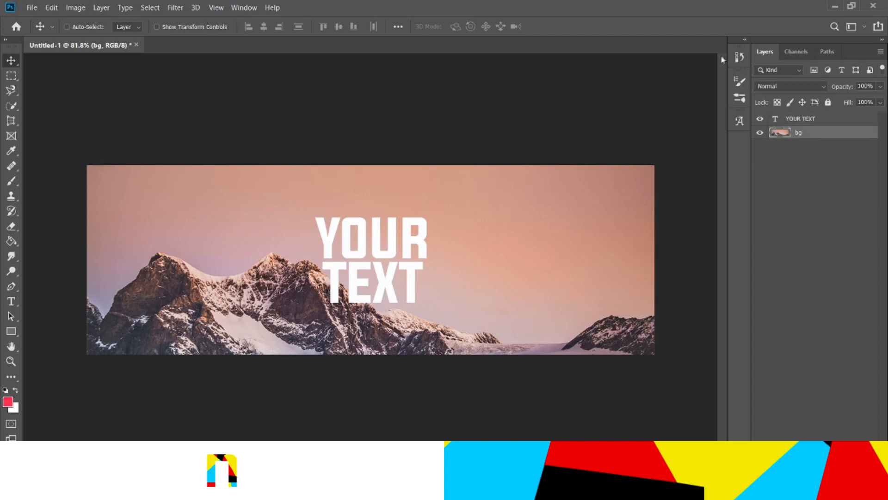
{"action": "key", "text": "ctrl+l"}
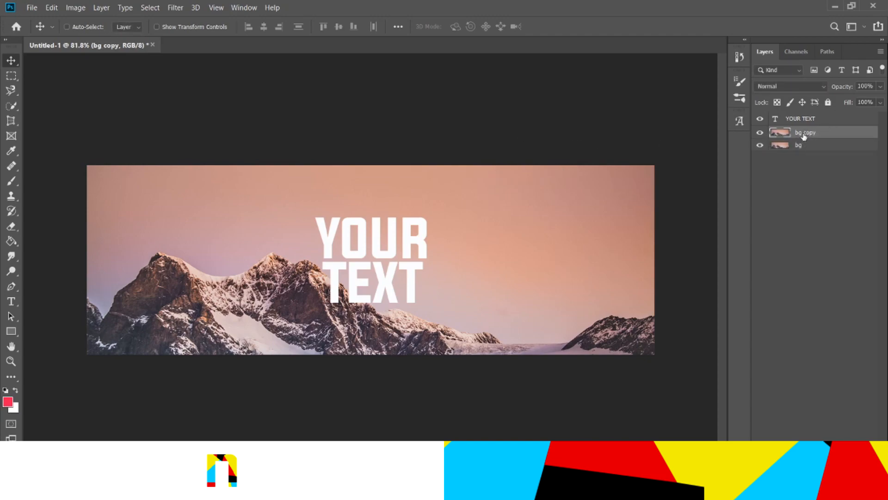
{"action": "left_click_drag", "start_coordinate": [804, 135], "coordinate": [797, 120]}
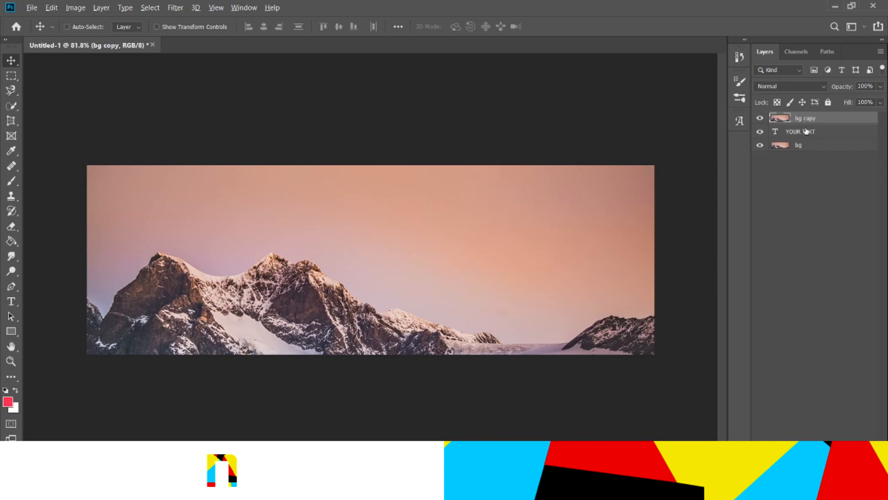
{"action": "left_click", "coordinate": [807, 123], "text": "alt"}
Add an Inner Glow to the text layer with Vivid Light blend mode, 13 px size and 45% opacity
{"action": "left_click", "coordinate": [833, 131]}
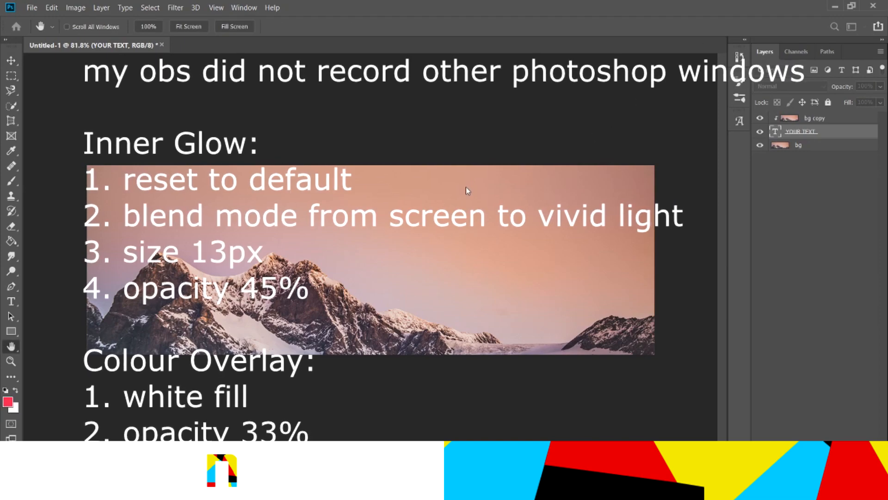
{"action": "left_click", "coordinate": [465, 161]}
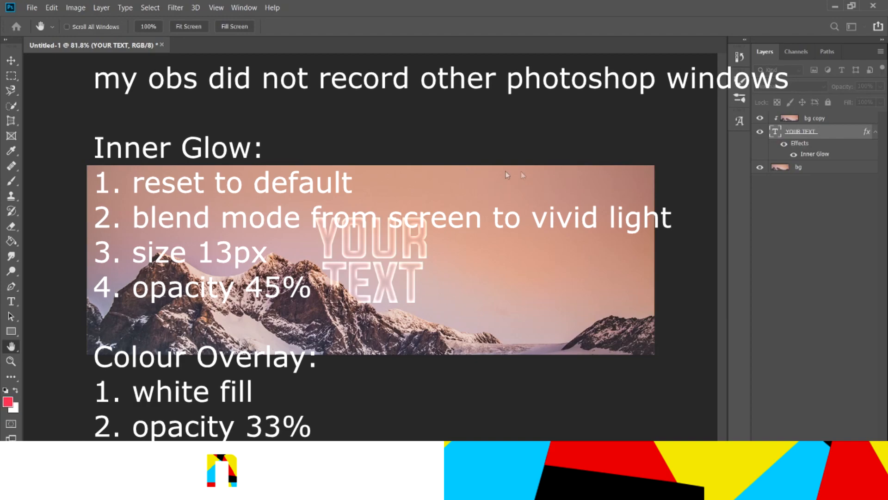
Add a white Color Overlay at 33% opacity to the text layer
{"action": "left_click", "coordinate": [696, 276]}
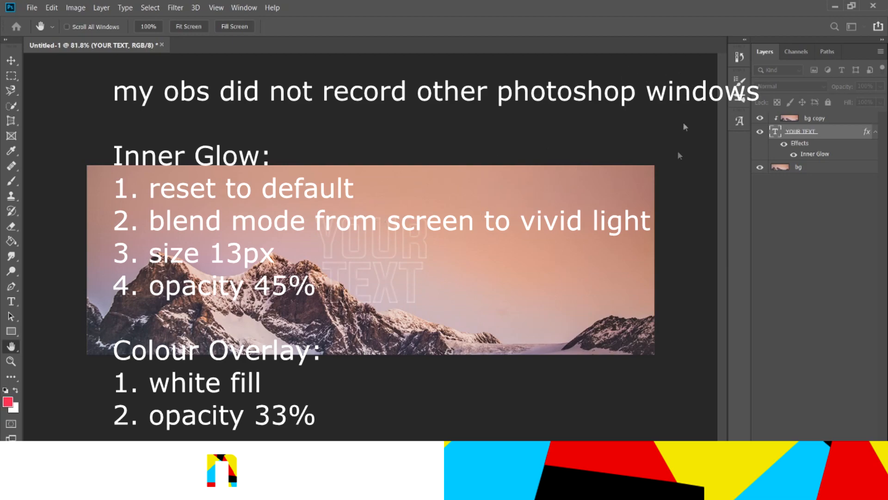
{"action": "left_click", "coordinate": [664, 244]}
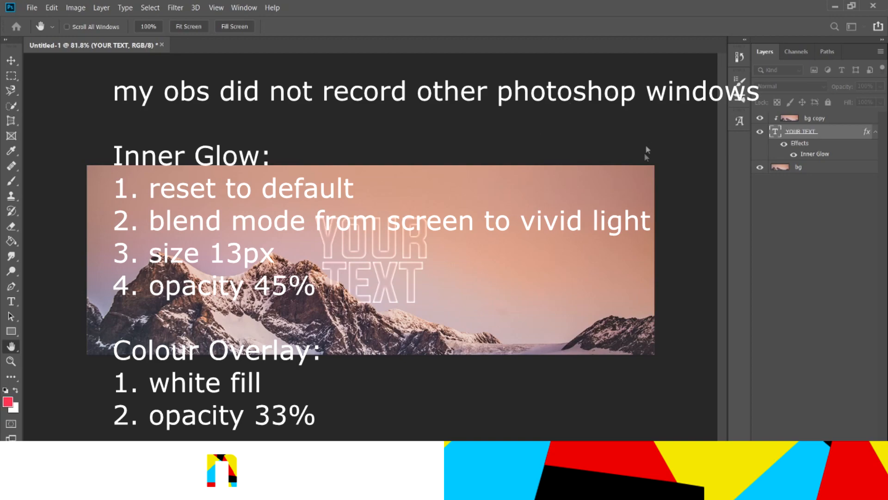
{"action": "left_click_drag", "start_coordinate": [643, 182], "coordinate": [640, 180]}
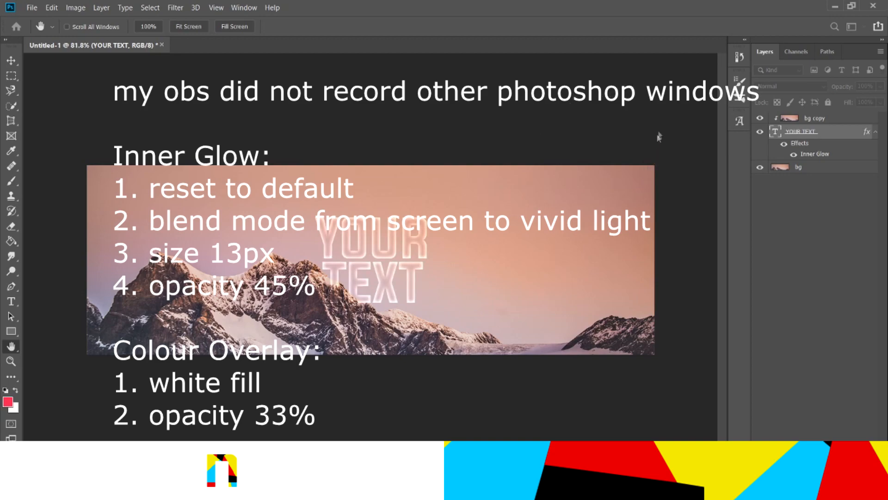
{"action": "left_click_drag", "start_coordinate": [659, 85], "coordinate": [663, 87]}
{"action": "left_click", "coordinate": [509, 190]}
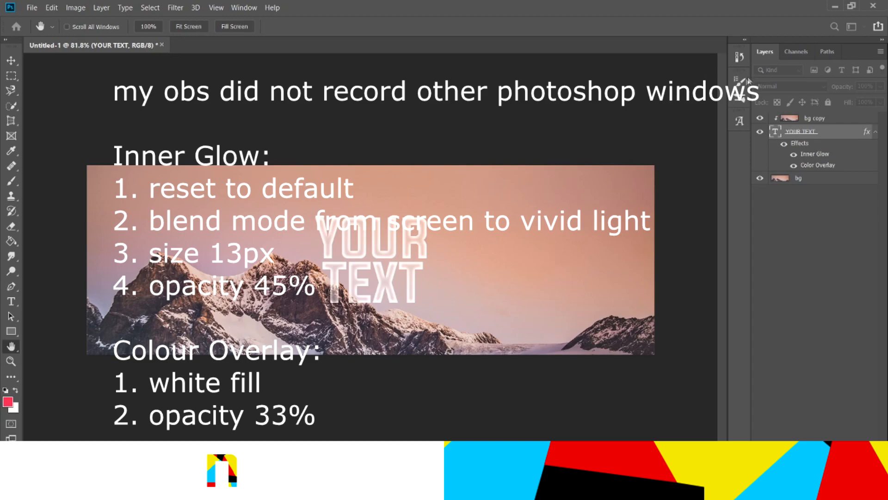
{"action": "key", "text": "i"}
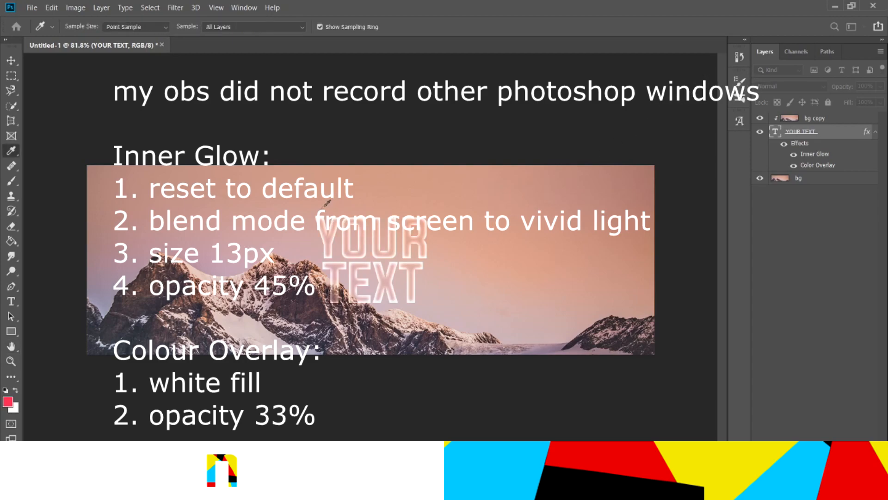
{"action": "left_click", "coordinate": [154, 269]}
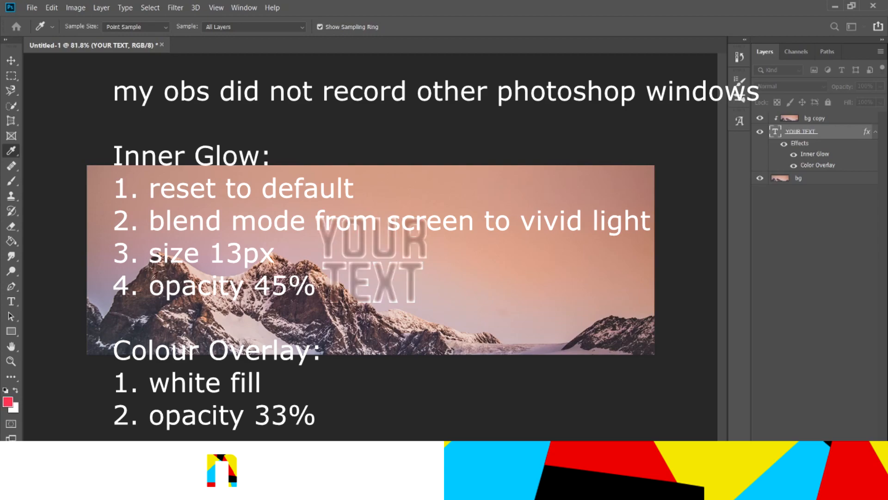
{"action": "left_click", "coordinate": [137, 216]}
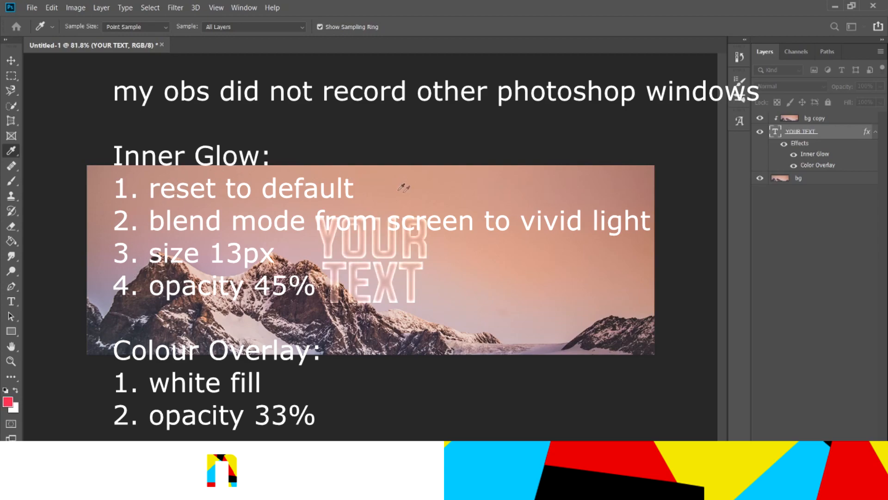
Add a Drop Shadow to the text with 25% opacity, 10 px distance and 18 px size, positioning it below the letters
{"action": "left_click_drag", "start_coordinate": [666, 244], "coordinate": [433, 121]}
{"action": "left_click", "coordinate": [849, 176]}
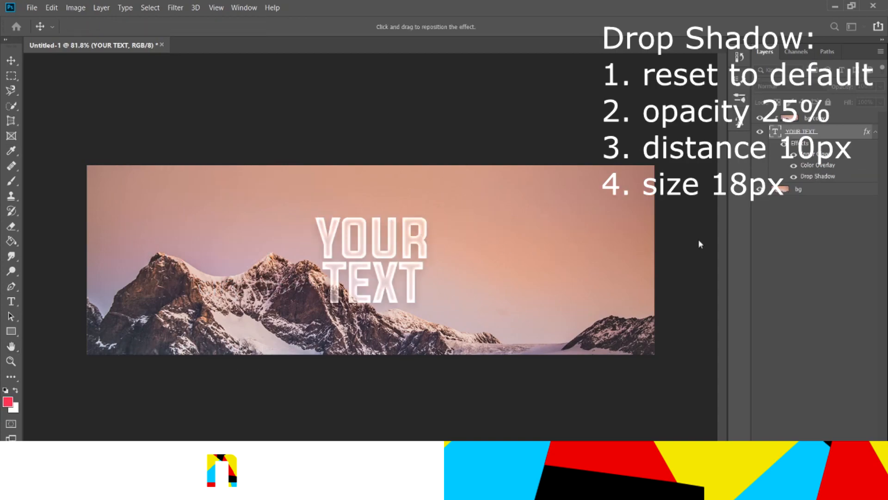
{"action": "left_click_drag", "start_coordinate": [636, 127], "coordinate": [639, 126]}
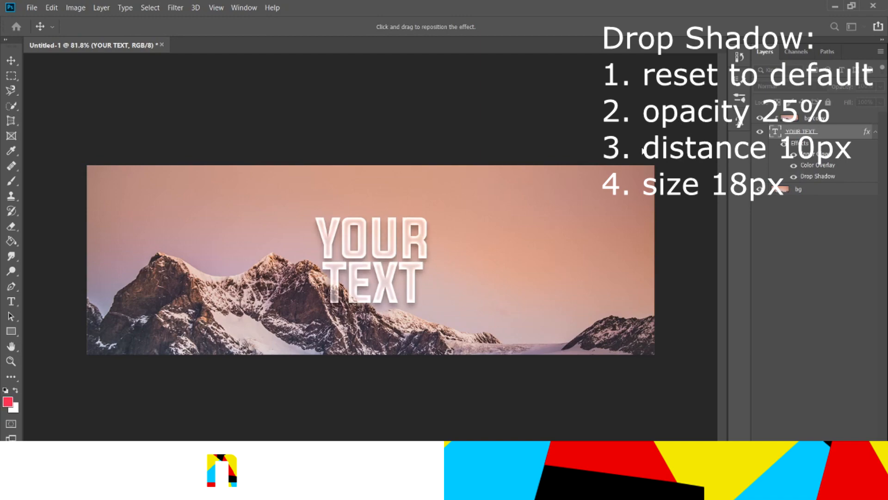
{"action": "left_click_drag", "start_coordinate": [642, 87], "coordinate": [643, 88]}
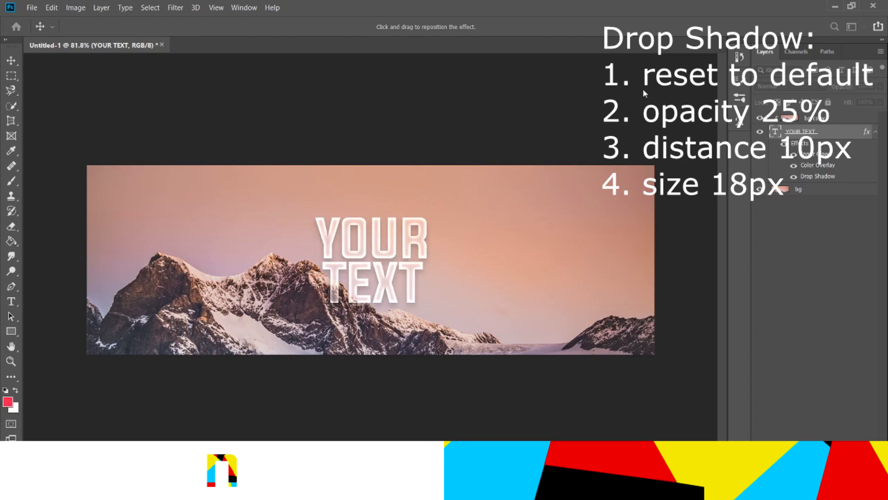
{"action": "left_click_drag", "start_coordinate": [656, 88], "coordinate": [678, 87]}
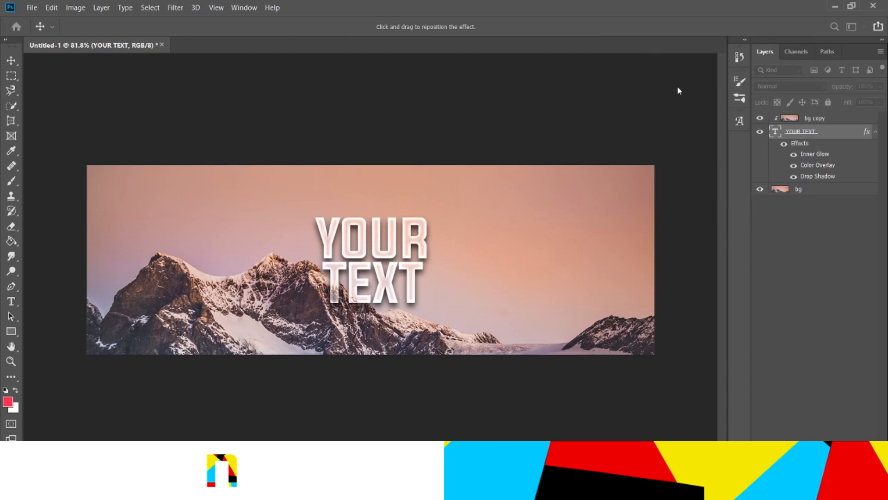
{"action": "left_click_drag", "start_coordinate": [676, 91], "coordinate": [651, 92]}
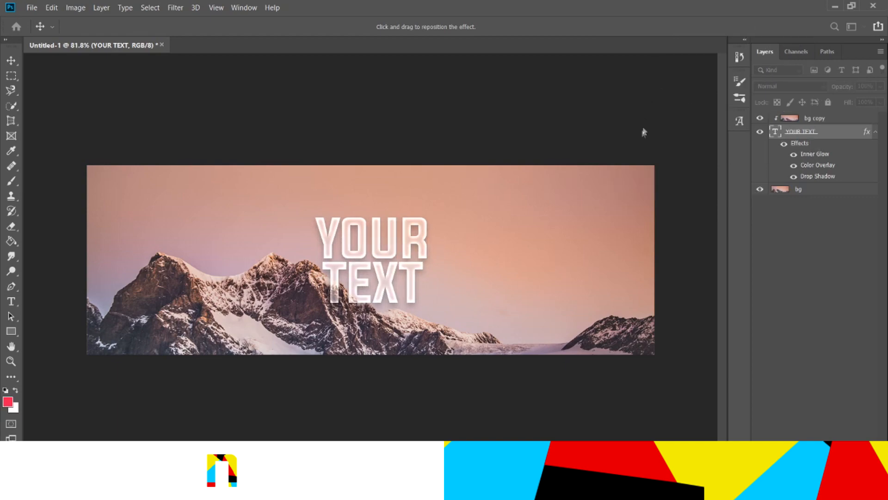
{"action": "key", "text": "Return"}
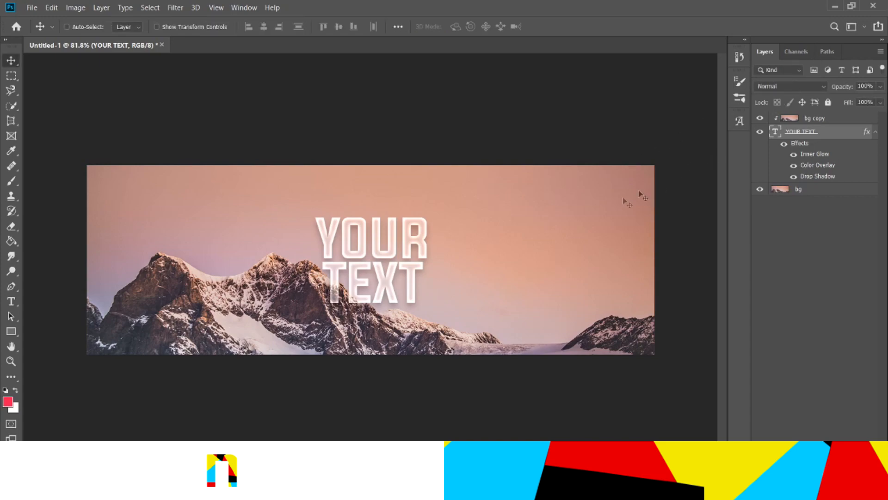
{"action": "scroll", "coordinate": [448, 245], "scroll_direction": "down", "scroll_amount": 7}
{"action": "scroll", "coordinate": [448, 246], "scroll_direction": "up", "scroll_amount": 8}
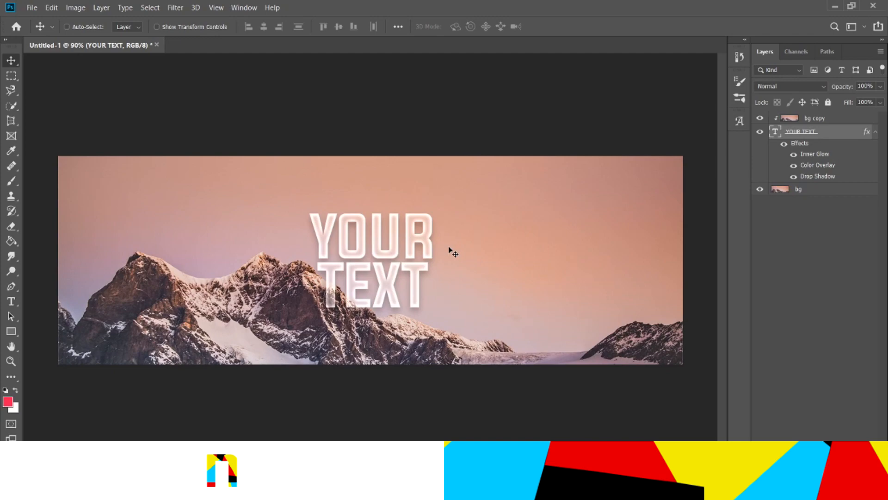
{"action": "scroll", "coordinate": [453, 252], "scroll_direction": "down", "scroll_amount": 4}
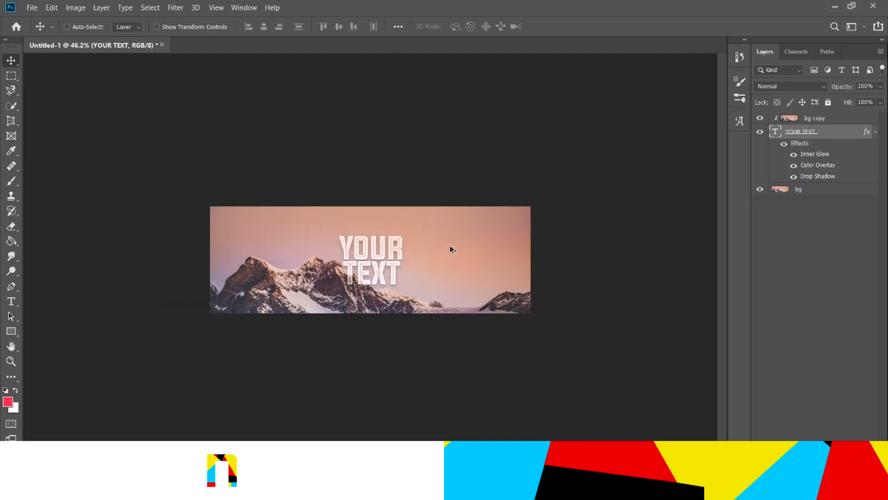
{"action": "scroll", "coordinate": [452, 250], "scroll_direction": "up", "scroll_amount": 2}
{"action": "scroll", "coordinate": [452, 250], "scroll_direction": "up", "scroll_amount": 1}
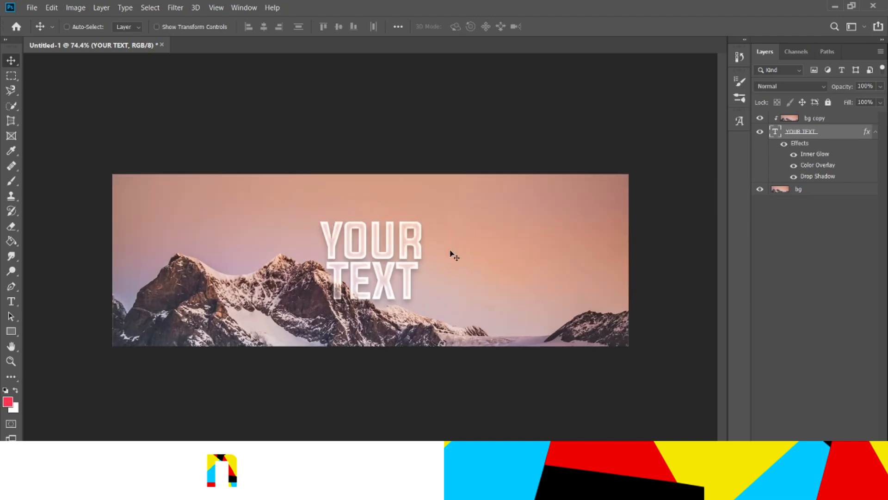
{"action": "left_click", "coordinate": [825, 122]}
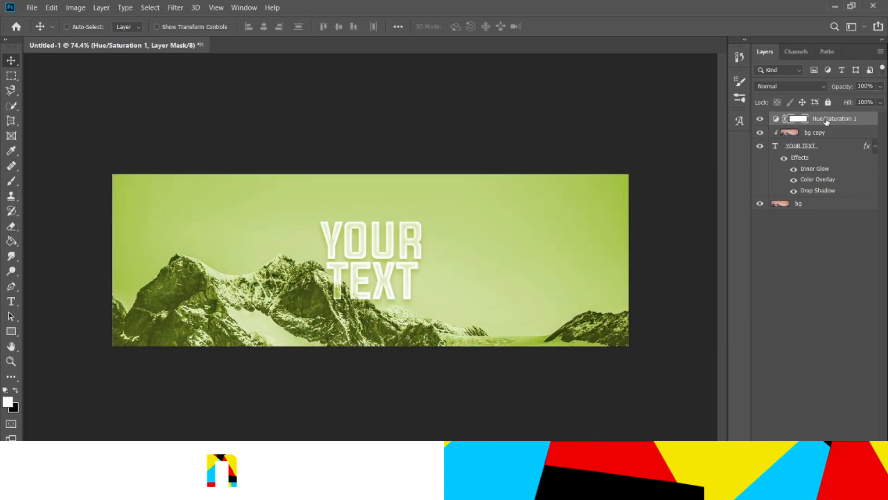
{"action": "left_click", "coordinate": [826, 120]}
{"action": "key", "text": "Delete"}
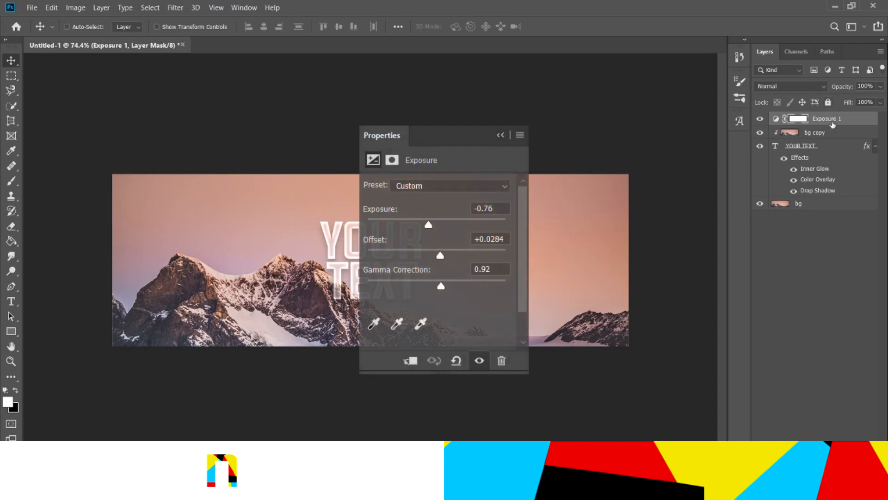
Move the Exposure adjustment layer down below the text layer, directly above the bg layer
{"action": "left_click_drag", "start_coordinate": [827, 118], "coordinate": [822, 198]}
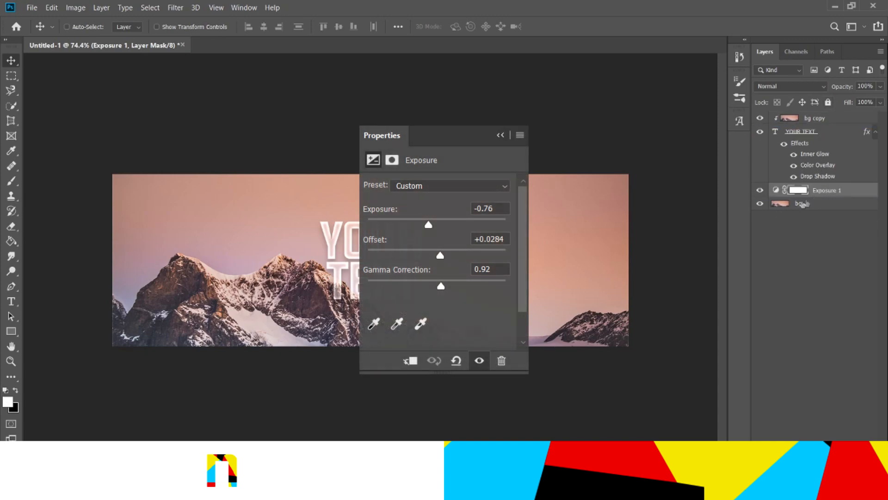
{"action": "left_click", "coordinate": [776, 193]}
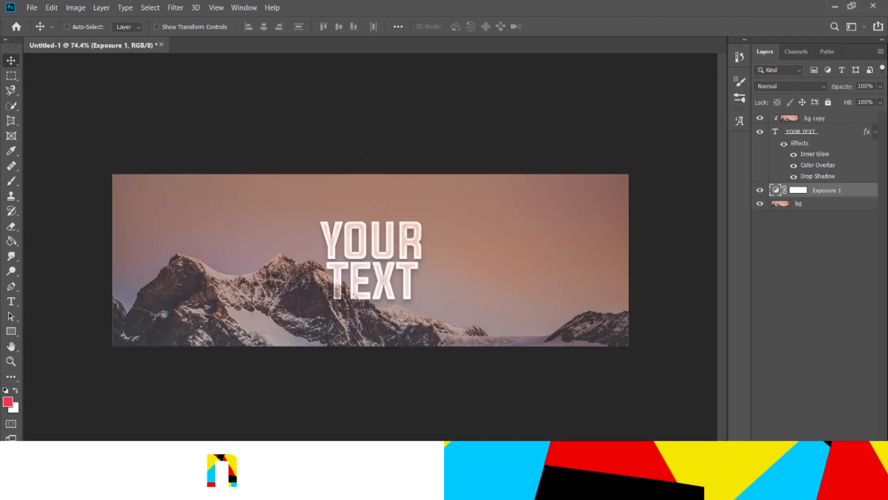
Toggle the text layer's effects off and back on to compare the look
{"action": "left_click", "coordinate": [783, 144]}
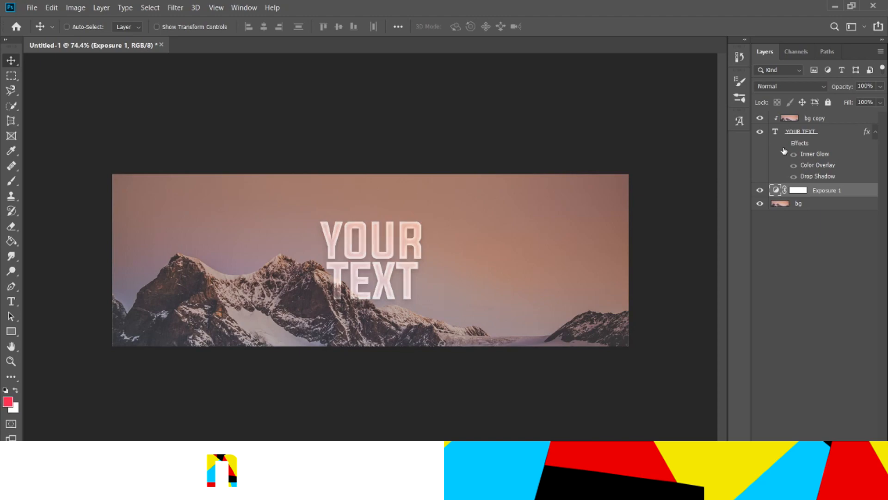
{"action": "scroll", "coordinate": [408, 246], "scroll_direction": "up", "scroll_amount": 3}
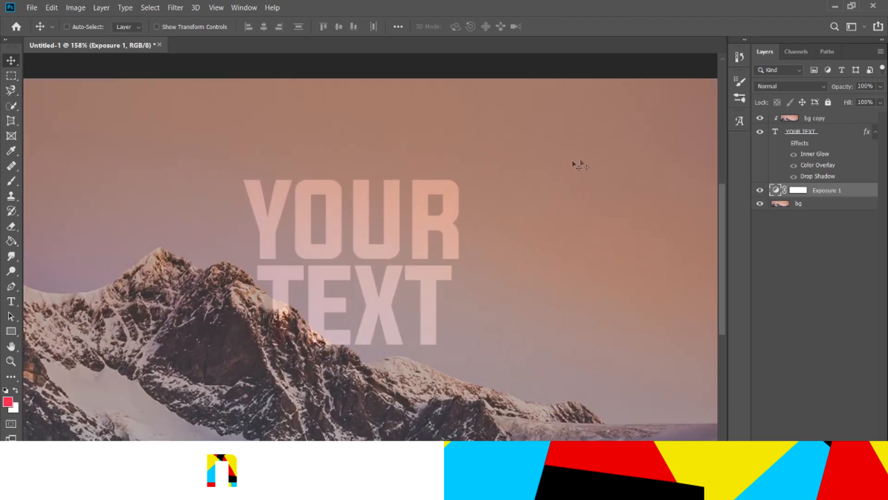
{"action": "left_click", "coordinate": [783, 144]}
{"action": "scroll", "coordinate": [560, 218], "scroll_direction": "down", "scroll_amount": 5}
{"action": "scroll", "coordinate": [560, 219], "scroll_direction": "up", "scroll_amount": 3}
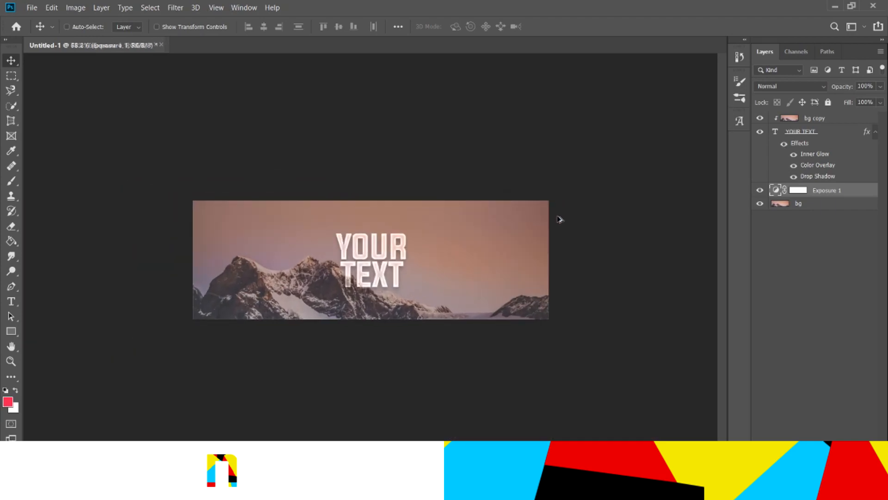
Apply a Warp Text effect to the YOUR TEXT layer so the headline slants upward
{"action": "left_click", "coordinate": [831, 139]}
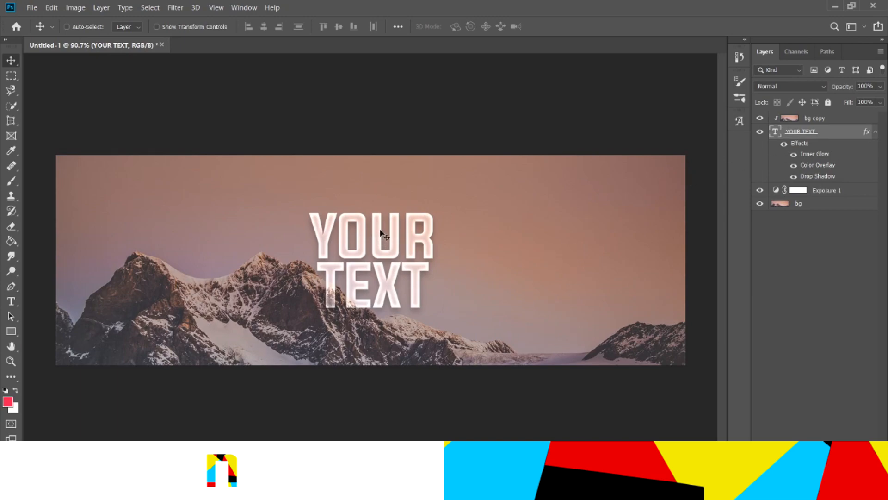
{"action": "key", "text": "t"}
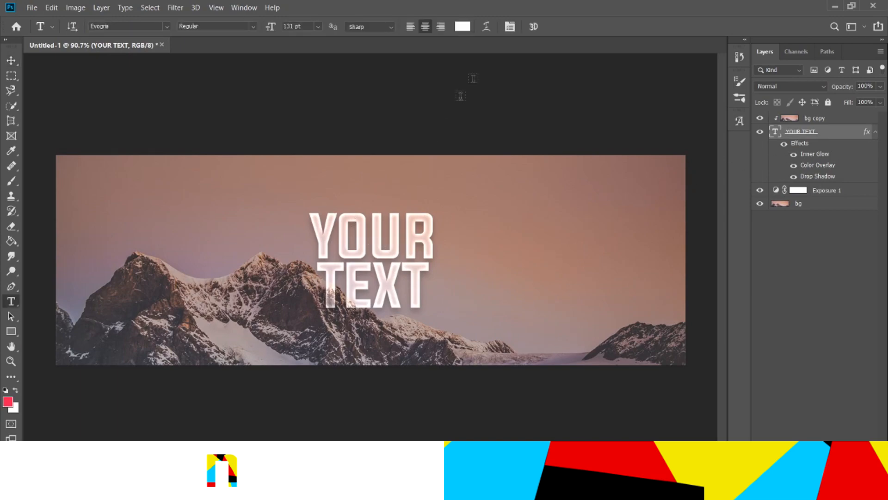
{"action": "left_click", "coordinate": [486, 27]}
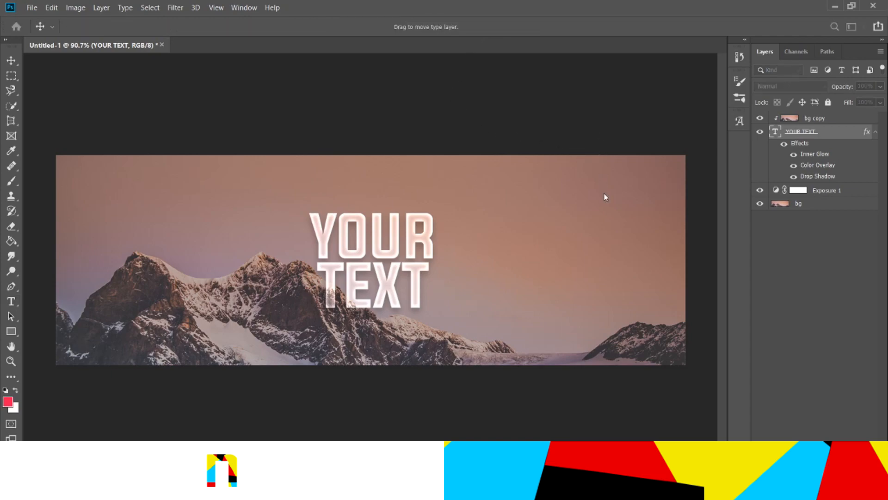
{"action": "left_click", "coordinate": [600, 179]}
{"action": "scroll", "coordinate": [622, 131], "scroll_direction": "down", "scroll_amount": 6}
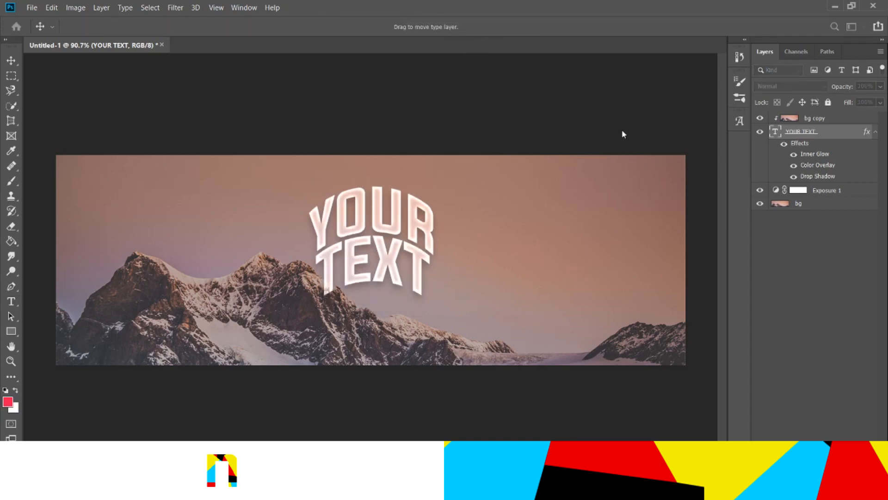
{"action": "scroll", "coordinate": [622, 131], "scroll_direction": "down", "scroll_amount": 2}
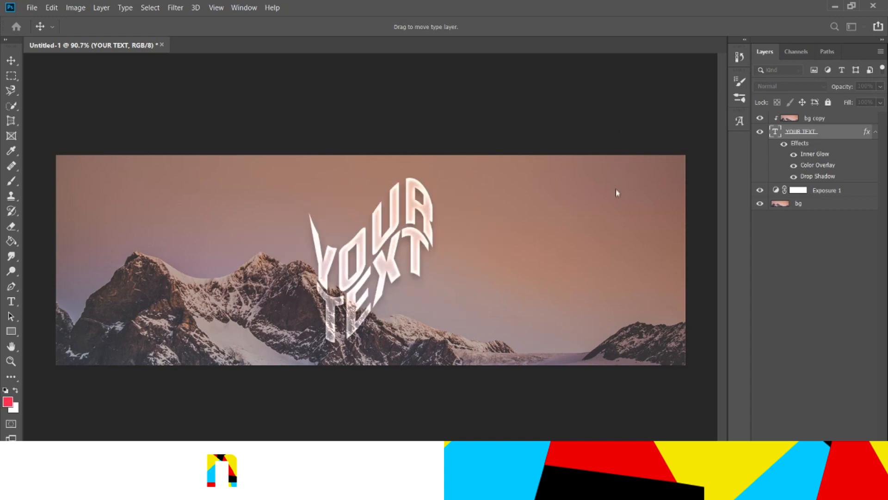
{"action": "left_click_drag", "start_coordinate": [615, 188], "coordinate": [611, 215]}
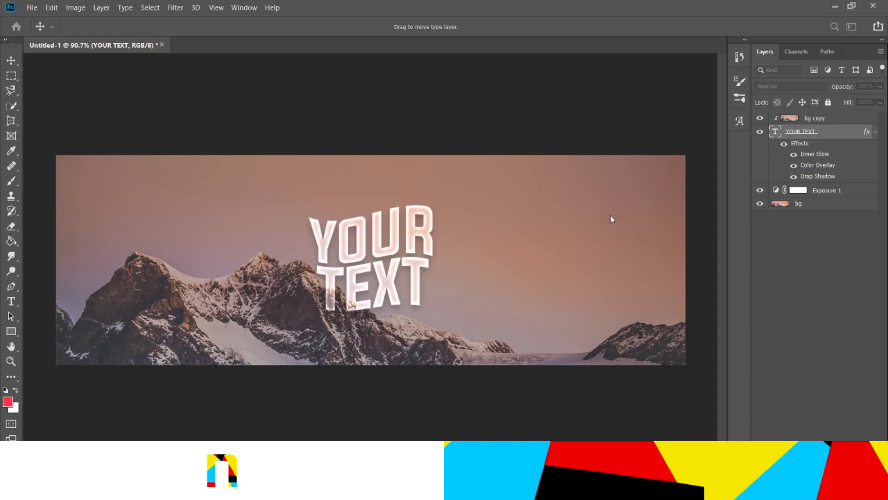
{"action": "left_click", "coordinate": [614, 243]}
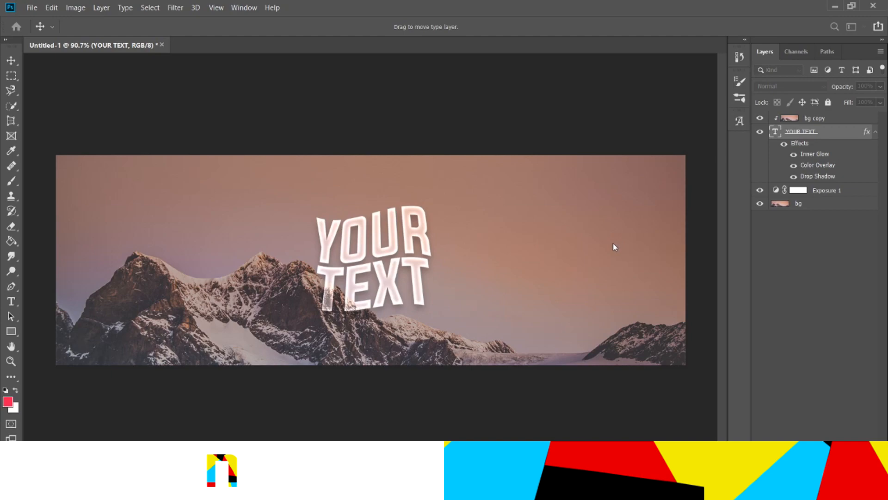
{"action": "left_click", "coordinate": [703, 158]}
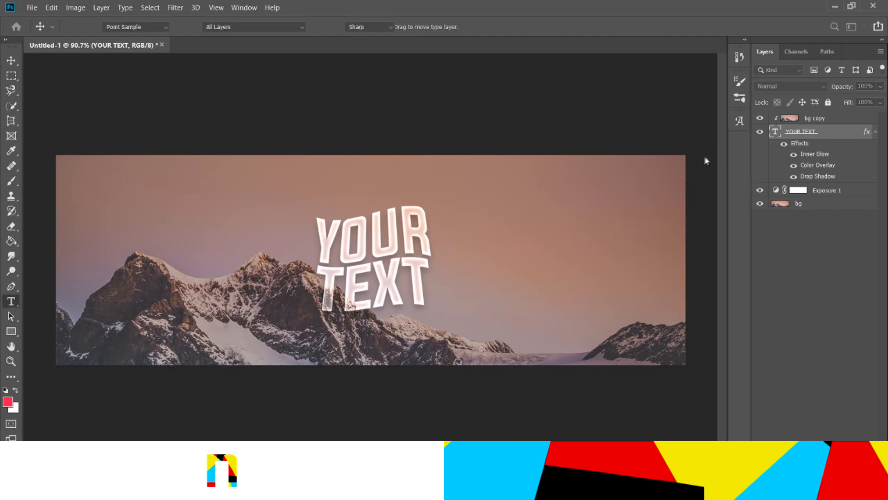
Rotate the headline about -5.8 degrees with Free Transform and commit it
{"action": "key", "text": "ctrl+t"}
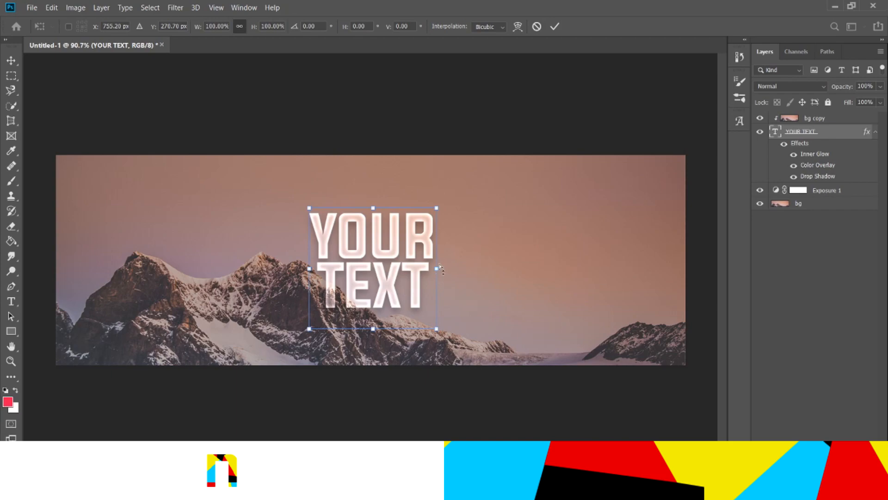
{"action": "left_click_drag", "start_coordinate": [436, 270], "coordinate": [436, 255]}
{"action": "left_click", "coordinate": [11, 301]}
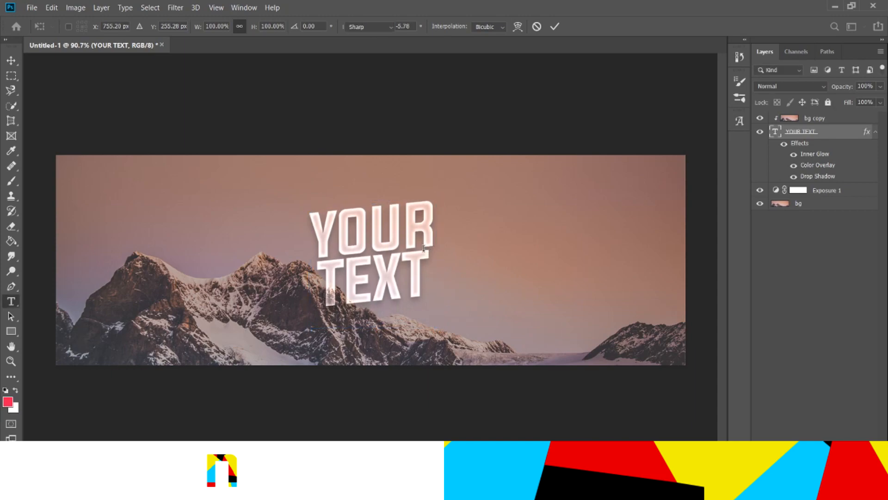
Center the headline horizontally on the canvas using a select-all alignment, then deselect
{"action": "key", "text": "v"}
{"action": "key", "text": "ctrl+a"}
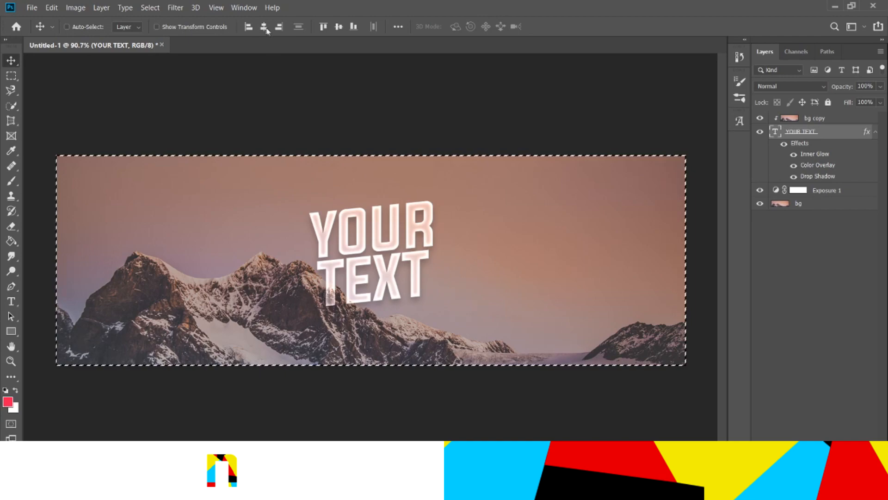
{"action": "left_click", "coordinate": [342, 27]}
{"action": "key", "text": "ctrl+d"}
Select all layers from bg copy down to bg and group them into one group
{"action": "scroll", "coordinate": [412, 186], "scroll_direction": "down", "scroll_amount": 6}
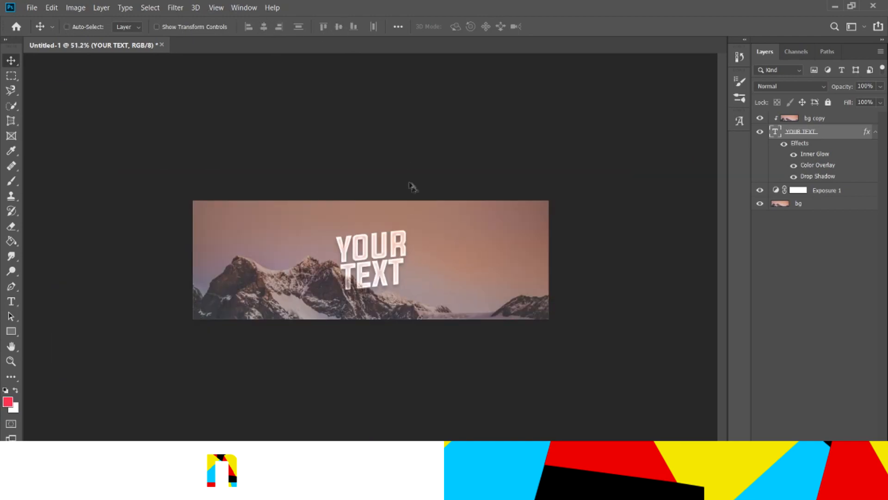
{"action": "scroll", "coordinate": [421, 215], "scroll_direction": "up", "scroll_amount": 7}
{"action": "scroll", "coordinate": [265, 214], "scroll_direction": "down", "scroll_amount": 3}
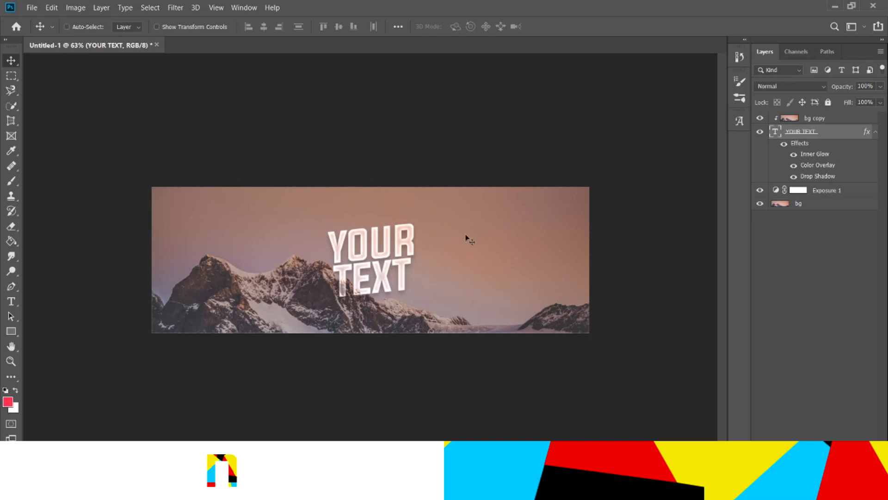
{"action": "left_click", "coordinate": [821, 120]}
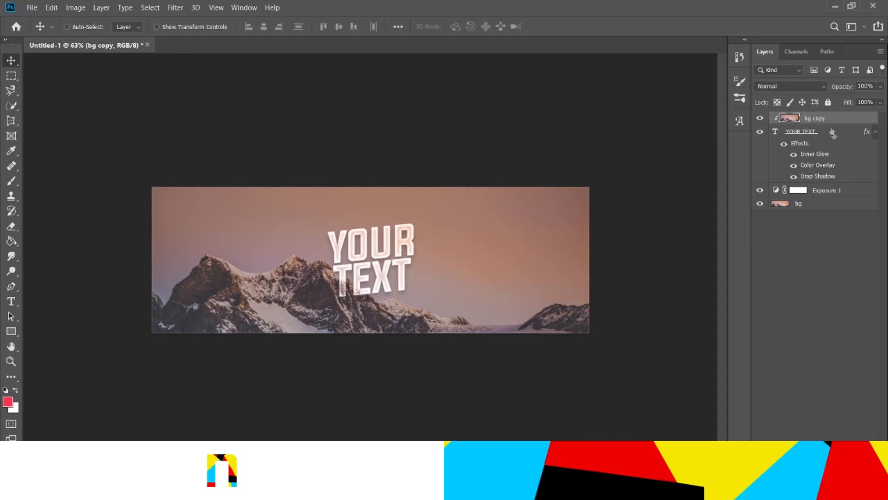
{"action": "left_click", "coordinate": [817, 209], "text": "shift"}
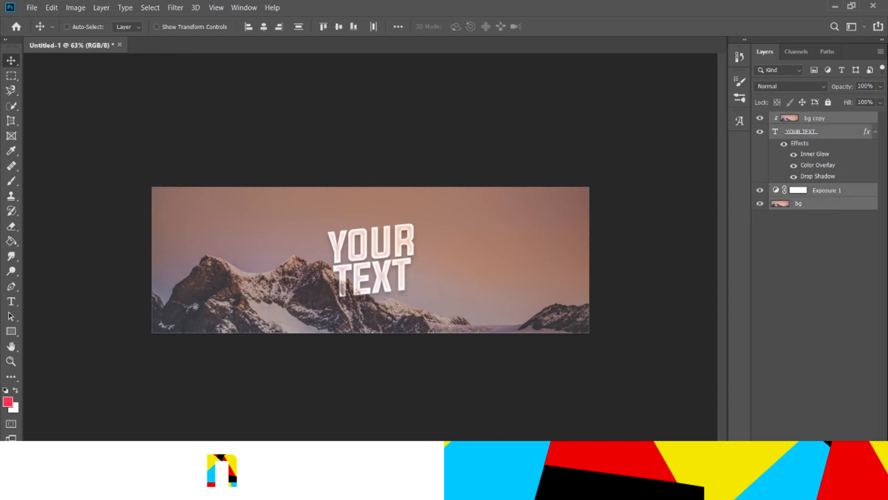
{"action": "left_click", "coordinate": [817, 119]}
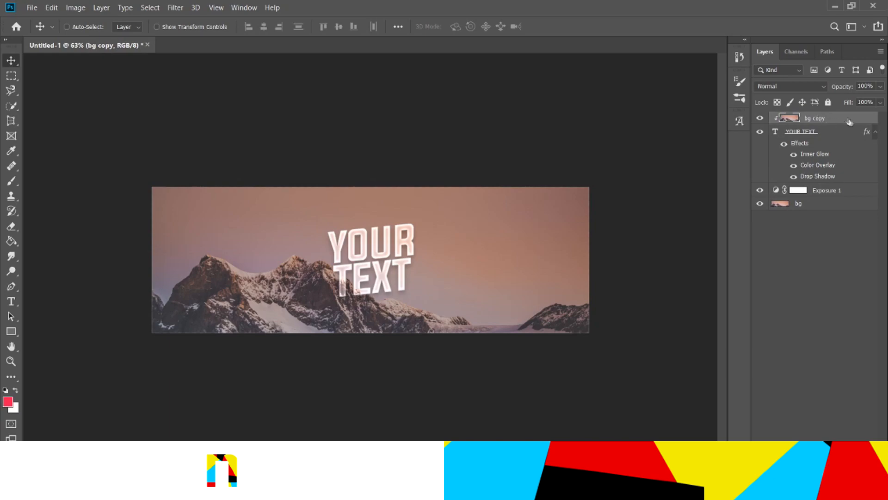
{"action": "left_click", "coordinate": [813, 204], "text": "shift"}
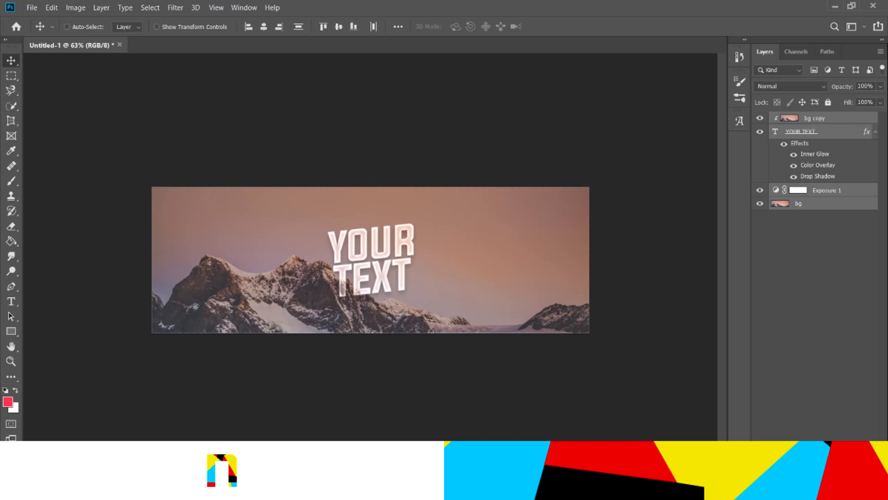
{"action": "key", "text": "ctrl+g"}
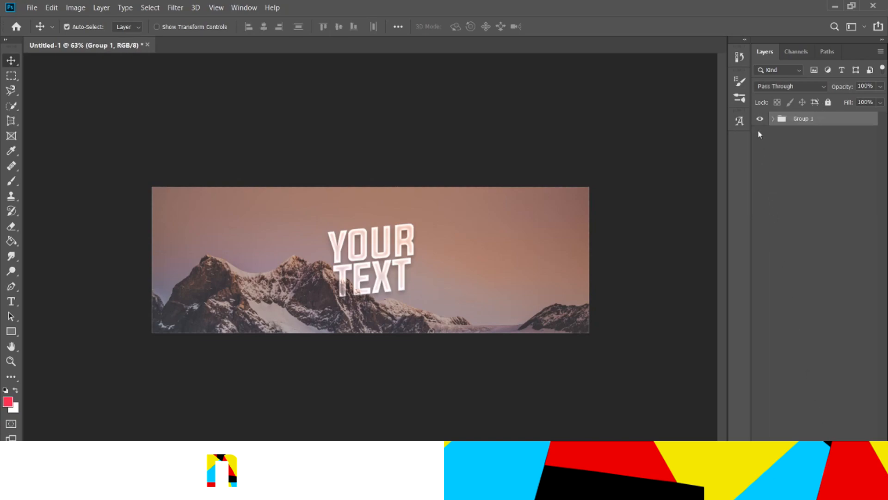
Duplicate the group as a merged layer and hide the original Group 1
{"action": "key", "text": "ctrl+j"}
{"action": "left_click", "coordinate": [760, 132]}
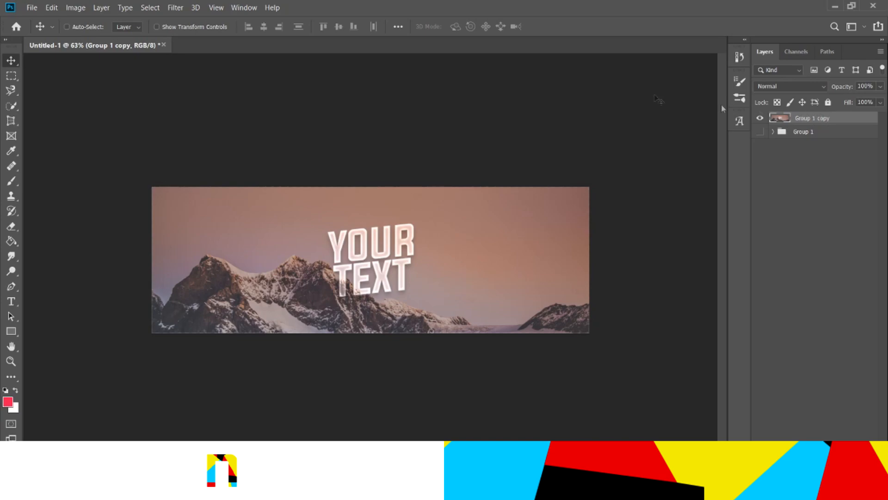
Apply a filter from the Filter menu to the merged Group 1 copy layer
{"action": "left_click", "coordinate": [175, 7]}
{"action": "key", "text": "space"}
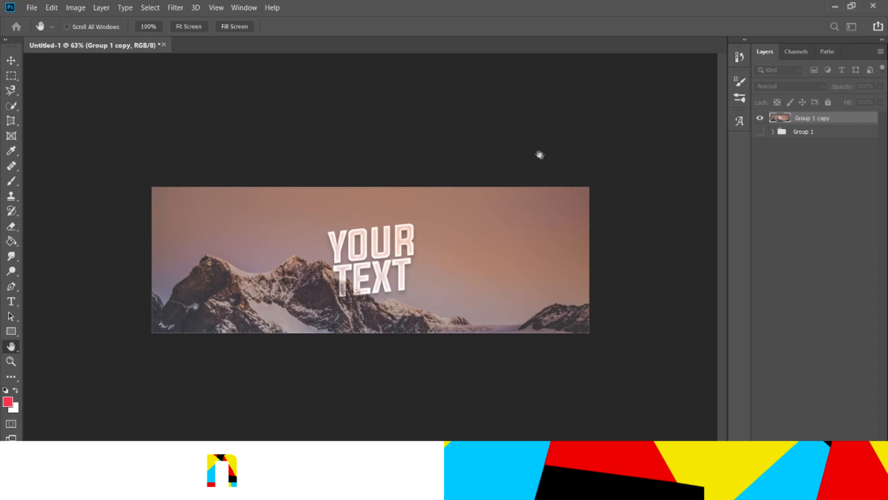
{"action": "key", "text": "v"}
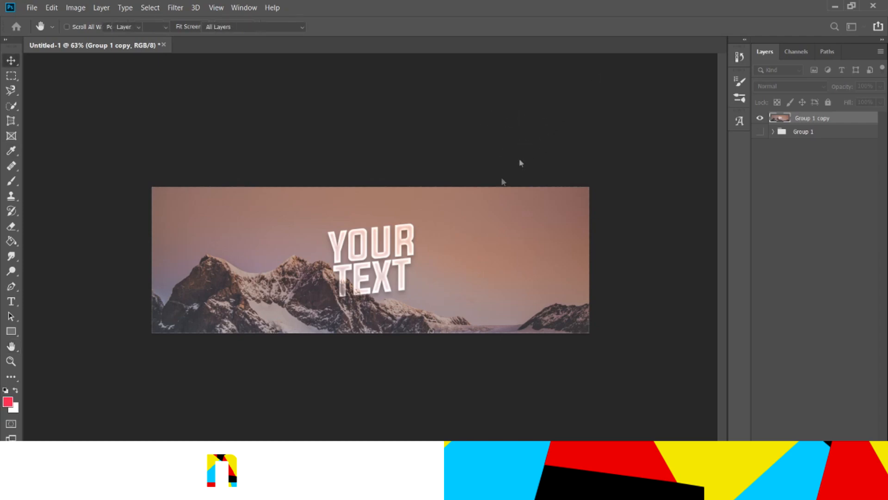
Zoom in and out to inspect the finished banner
{"action": "scroll", "coordinate": [266, 224], "scroll_direction": "up", "scroll_amount": 3}
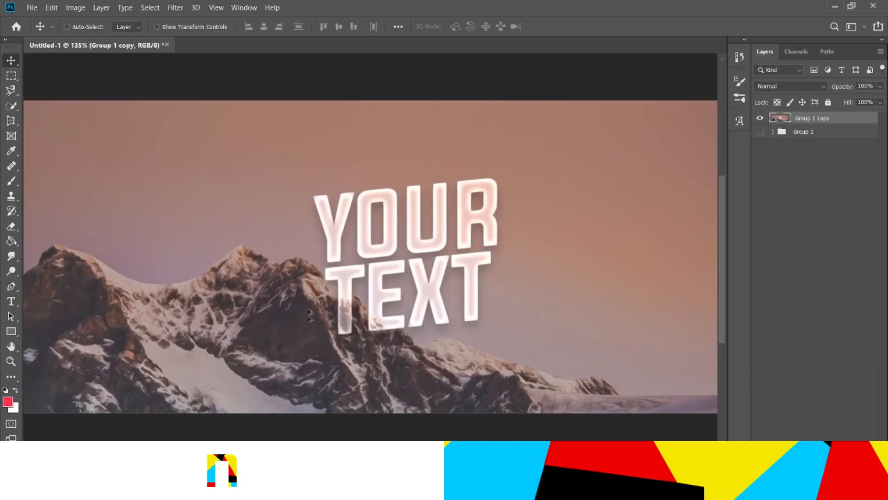
{"action": "scroll", "coordinate": [282, 309], "scroll_direction": "down", "scroll_amount": 5}
{"action": "scroll", "coordinate": [283, 313], "scroll_direction": "up", "scroll_amount": 2}
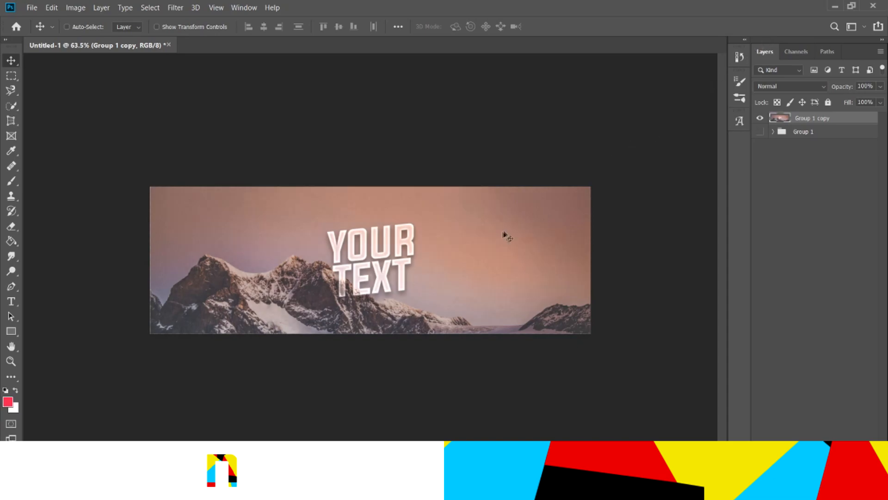
{"action": "scroll", "coordinate": [480, 254], "scroll_direction": "up", "scroll_amount": 5}
{"action": "scroll", "coordinate": [462, 275], "scroll_direction": "down", "scroll_amount": 3}
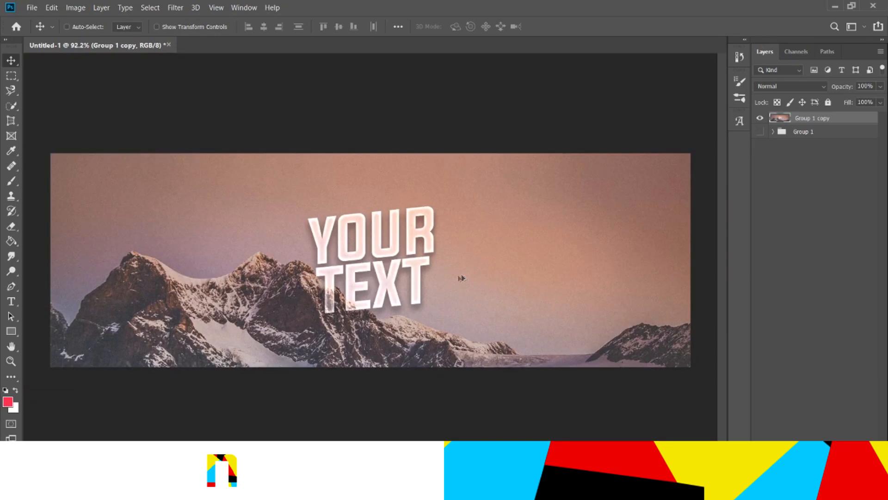
{"action": "scroll", "coordinate": [379, 264], "scroll_direction": "down", "scroll_amount": 3}
{"action": "scroll", "coordinate": [372, 245], "scroll_direction": "up", "scroll_amount": 4}
{"action": "scroll", "coordinate": [351, 267], "scroll_direction": "down", "scroll_amount": 2}
{"action": "scroll", "coordinate": [351, 266], "scroll_direction": "up", "scroll_amount": 2}
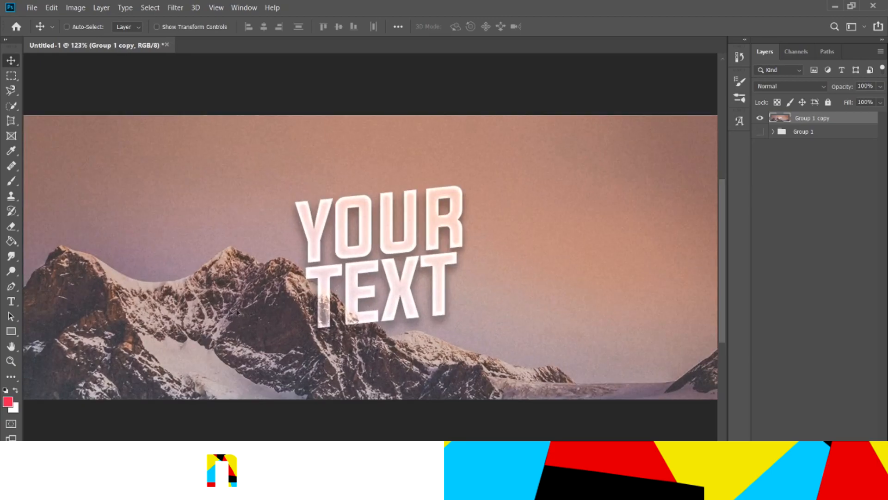
{"action": "scroll", "coordinate": [349, 259], "scroll_direction": "down", "scroll_amount": 3}
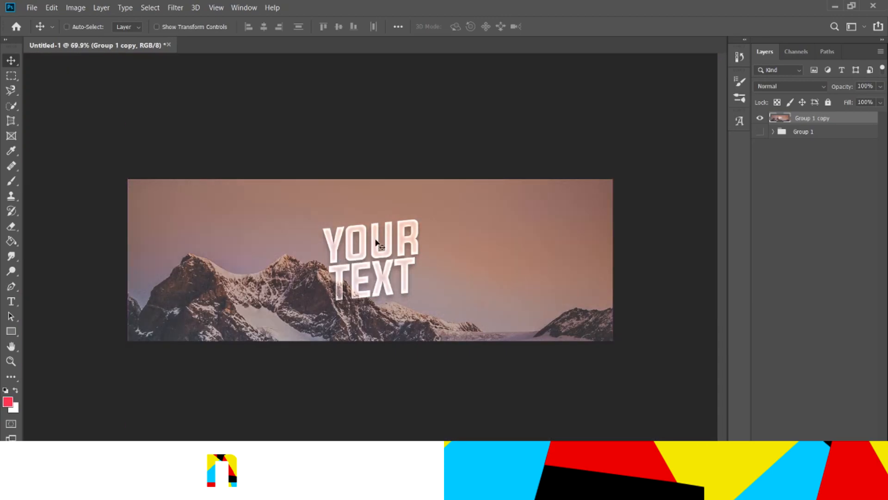
Hide the merged Group 1 copy layer, show the original Group 1, and expand it to reveal its layers
{"action": "left_click_drag", "start_coordinate": [760, 119], "coordinate": [757, 137]}
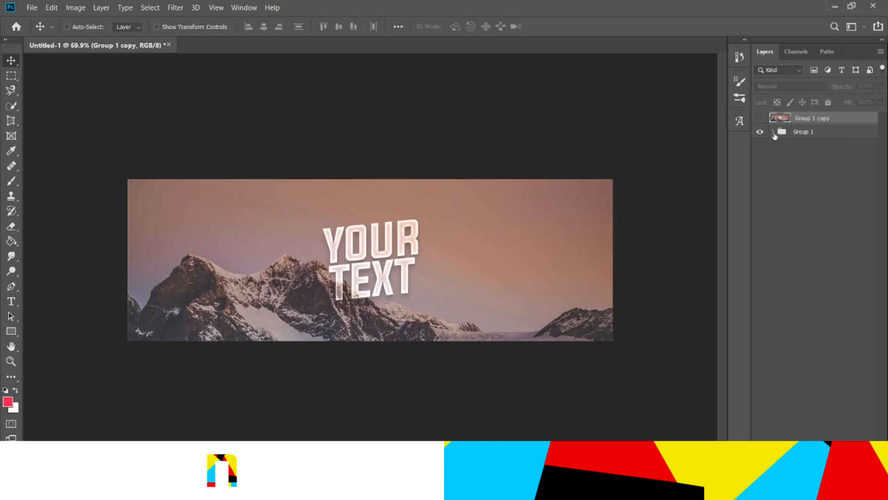
{"action": "left_click", "coordinate": [772, 134]}
{"action": "left_click", "coordinate": [771, 133]}
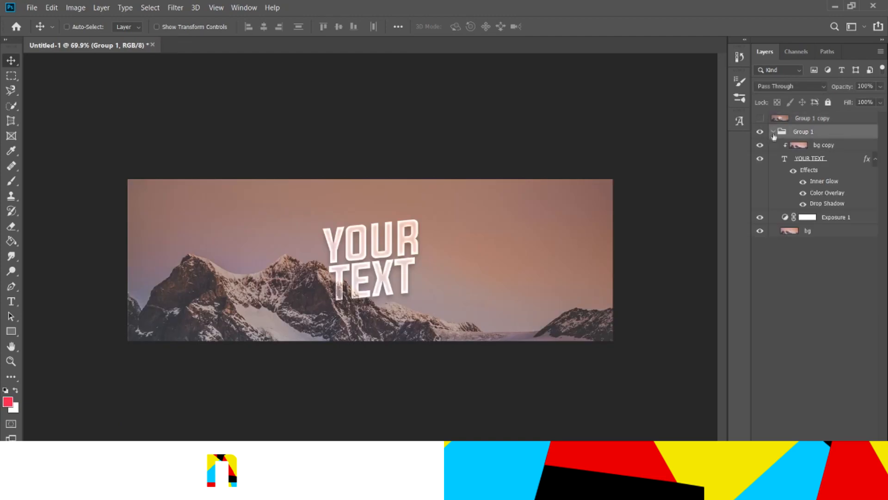
Apply a blur filter to the bg background layer inside Group 1 and fit the canvas in the window
{"action": "left_click", "coordinate": [809, 232]}
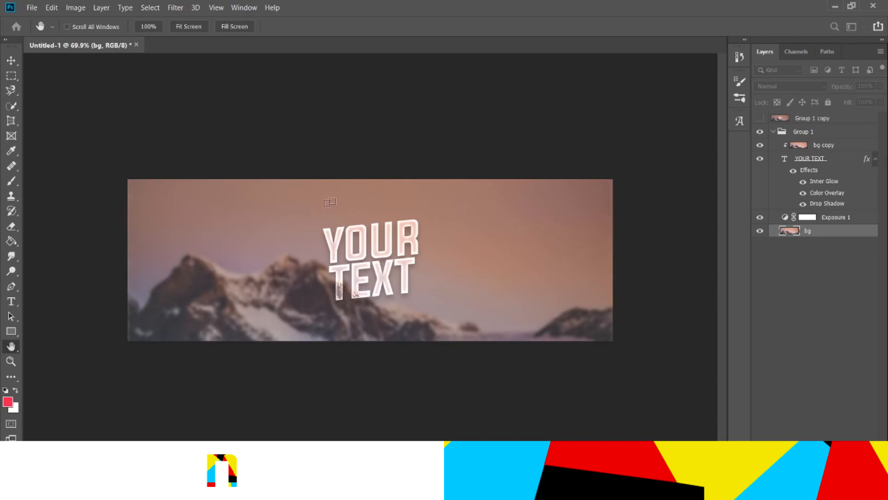
{"action": "left_click", "coordinate": [694, 127]}
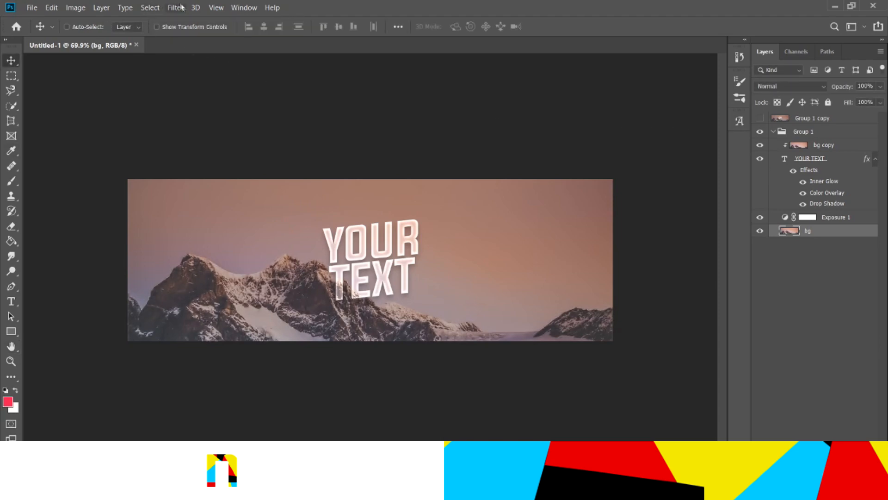
{"action": "left_click", "coordinate": [362, 180]}
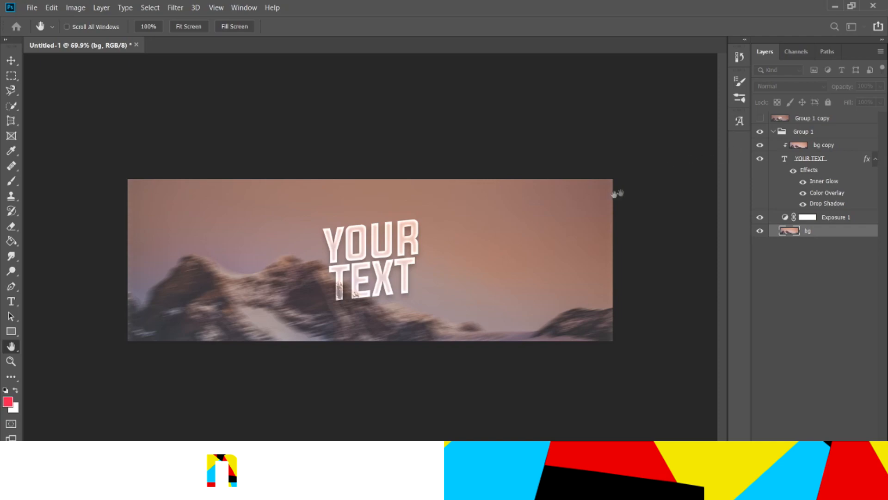
{"action": "key", "text": "v"}
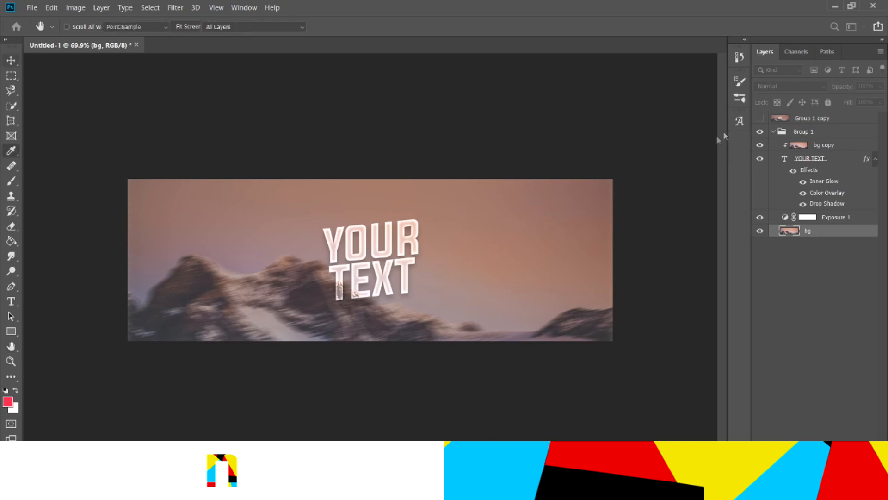
{"action": "key", "text": "ctrl+0"}
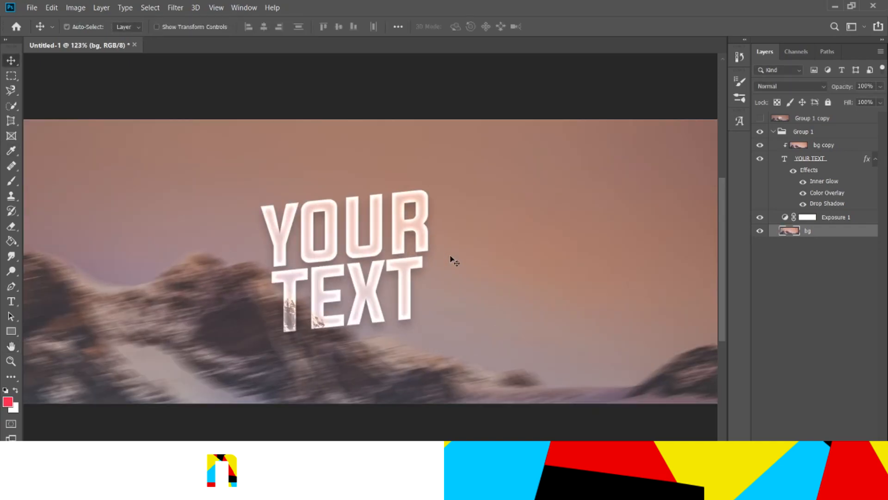
Make Group 1 copy visible again, select it, and delete that merged layer
{"action": "left_click", "coordinate": [760, 118]}
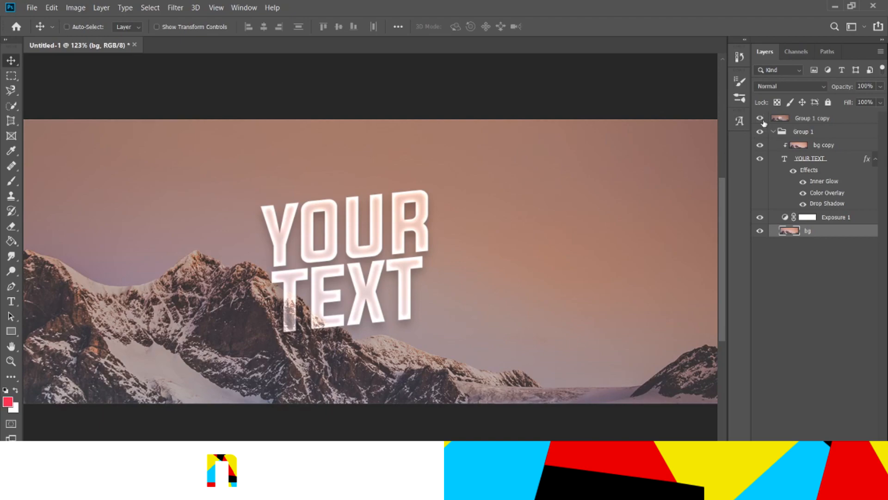
{"action": "left_click", "coordinate": [791, 121]}
{"action": "scroll", "coordinate": [277, 111], "scroll_direction": "down", "scroll_amount": 3}
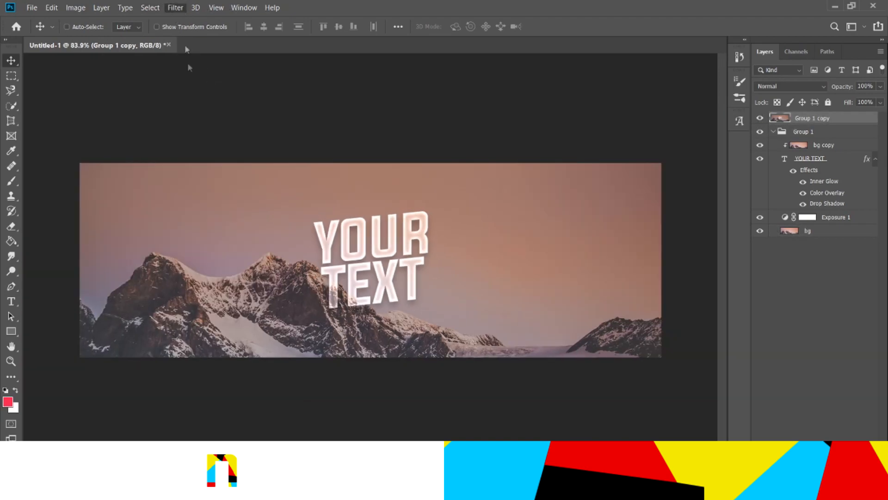
{"action": "scroll", "coordinate": [446, 204], "scroll_direction": "down", "scroll_amount": 1}
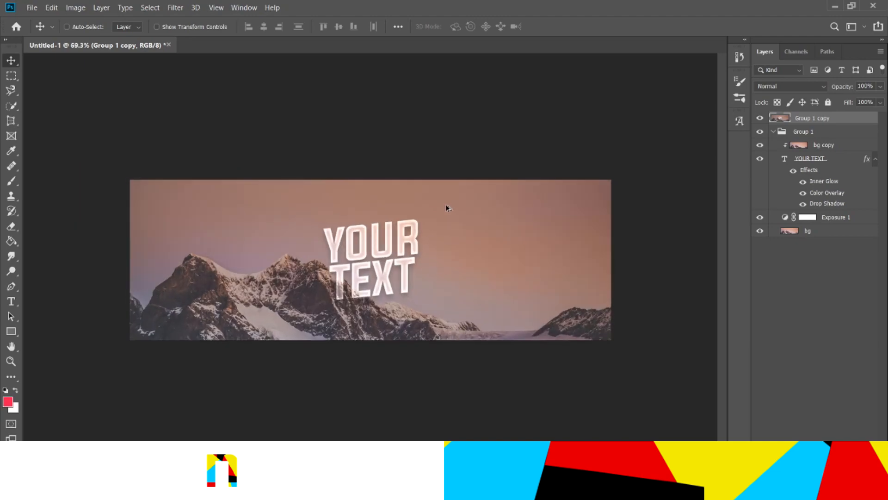
{"action": "scroll", "coordinate": [445, 204], "scroll_direction": "up", "scroll_amount": 1}
{"action": "key", "text": "Delete"}
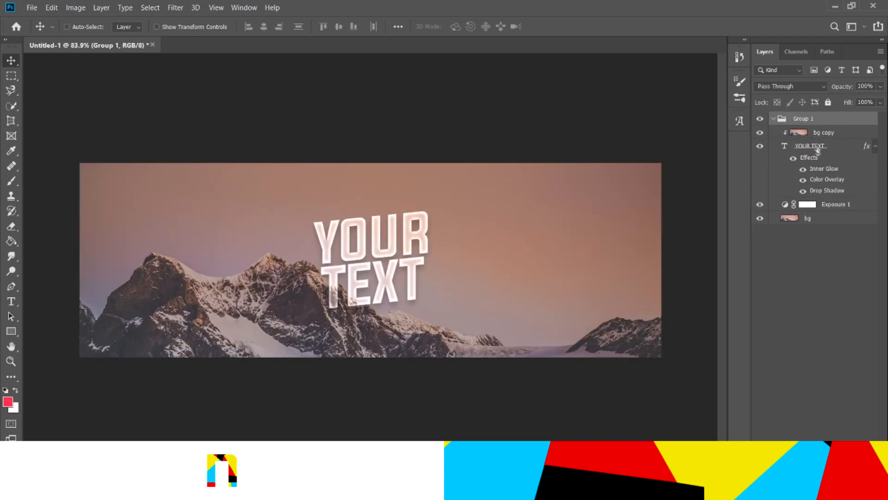